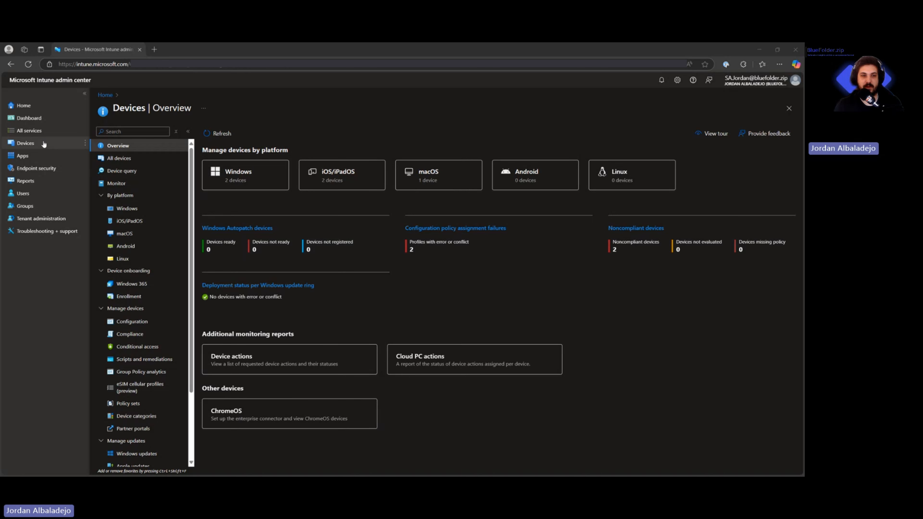
Step: Open the Windows Hello for Business settings from the enrollment options for Windows devices
left_click(24, 146)
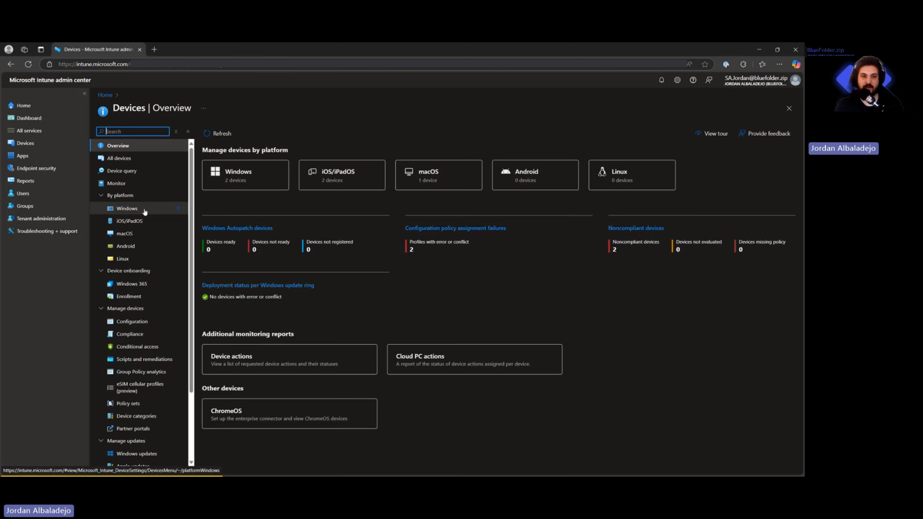
left_click(120, 208)
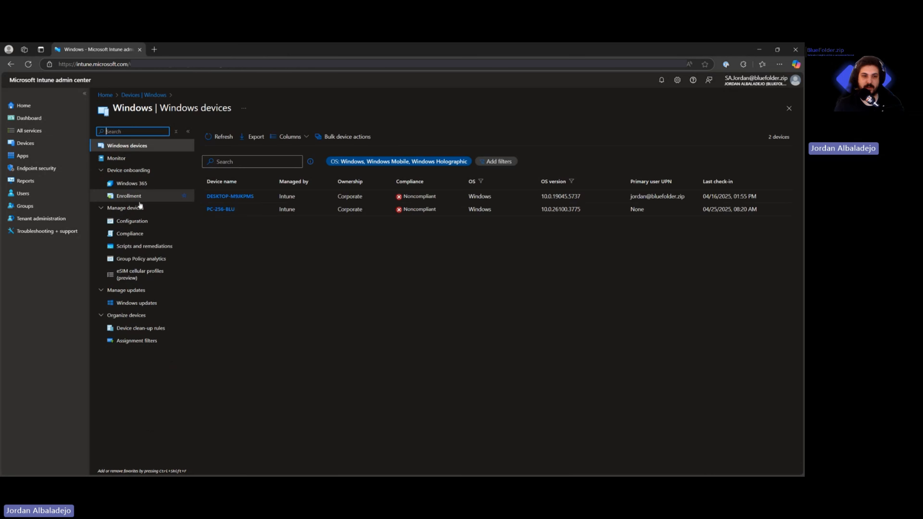
left_click(133, 196)
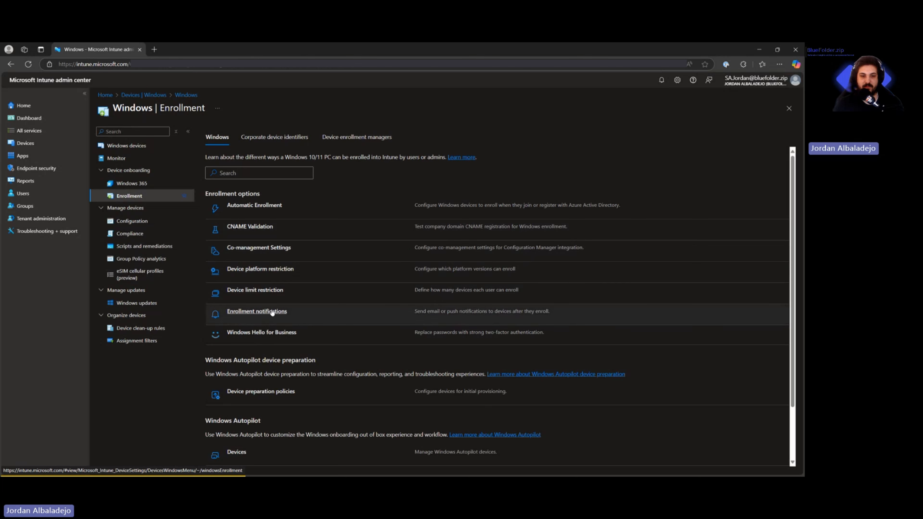
scroll(272, 313, "down", 2)
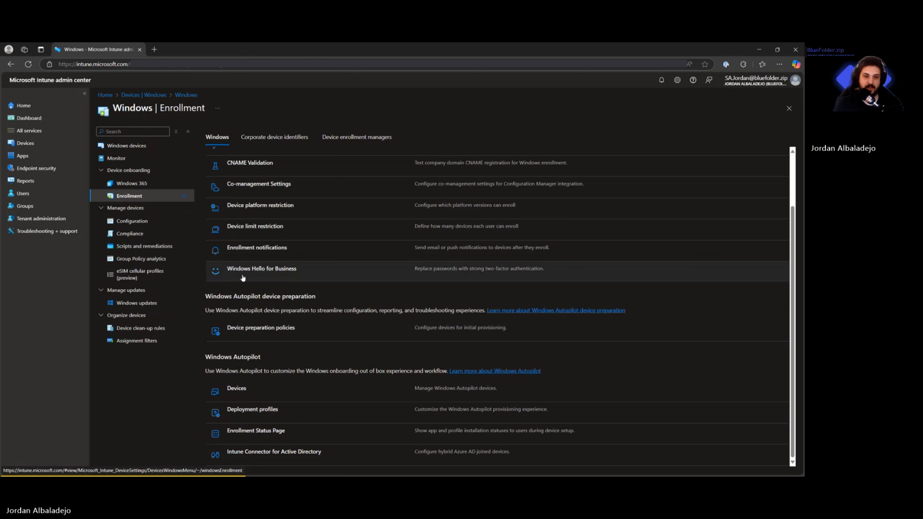
left_click(256, 270)
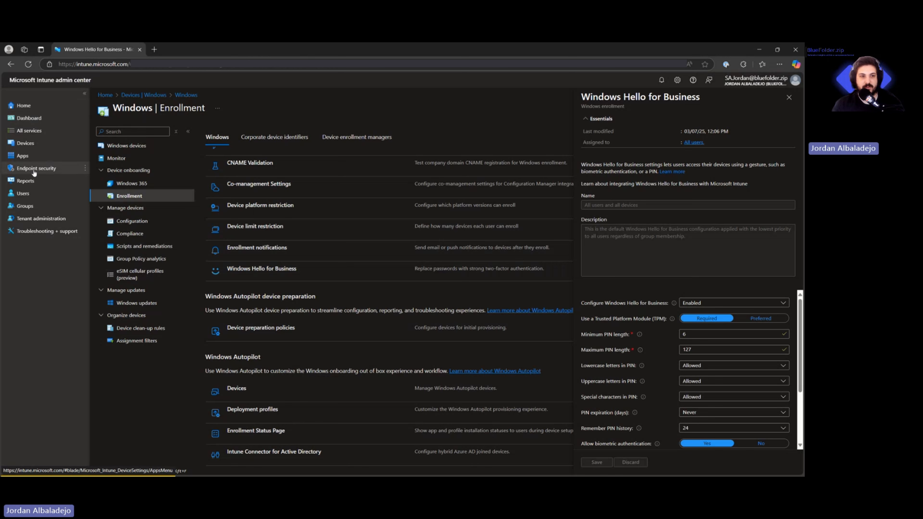
Step: Go back to the Devices overview and reopen Windows Hello for Business through Windows enrollment
left_click(25, 144)
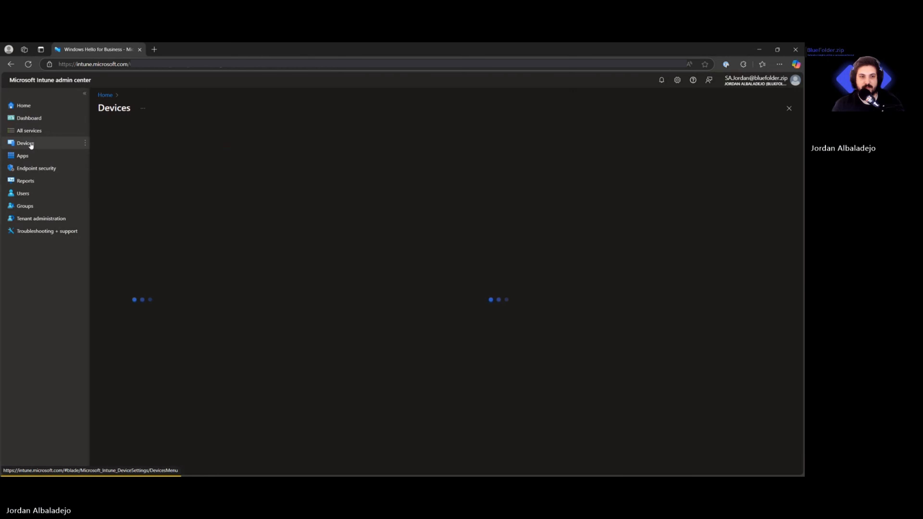
left_click(132, 209)
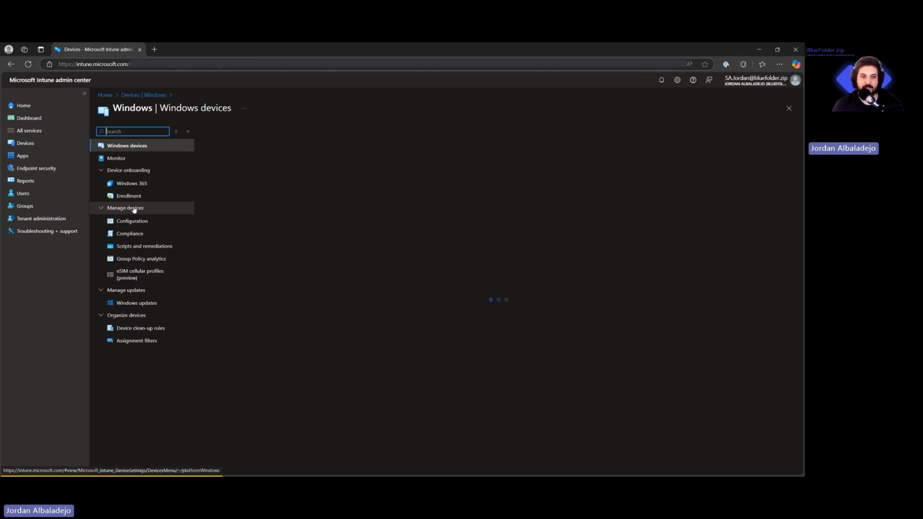
left_click(129, 197)
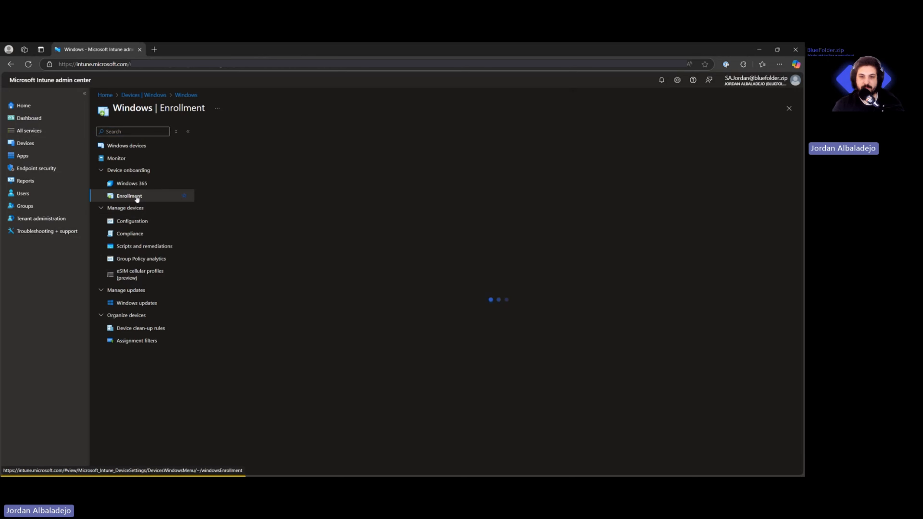
left_click(271, 337)
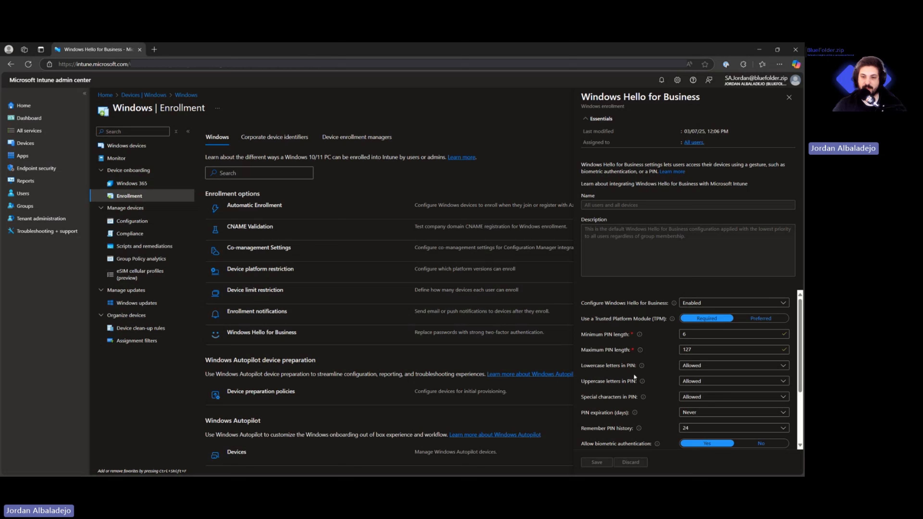
Step: Review the Windows Hello for Business policy settings, including the Trusted Platform Module requirement and the minimum and maximum PIN lengths
scroll(624, 414, "down", 3)
scroll(644, 361, "up", 3)
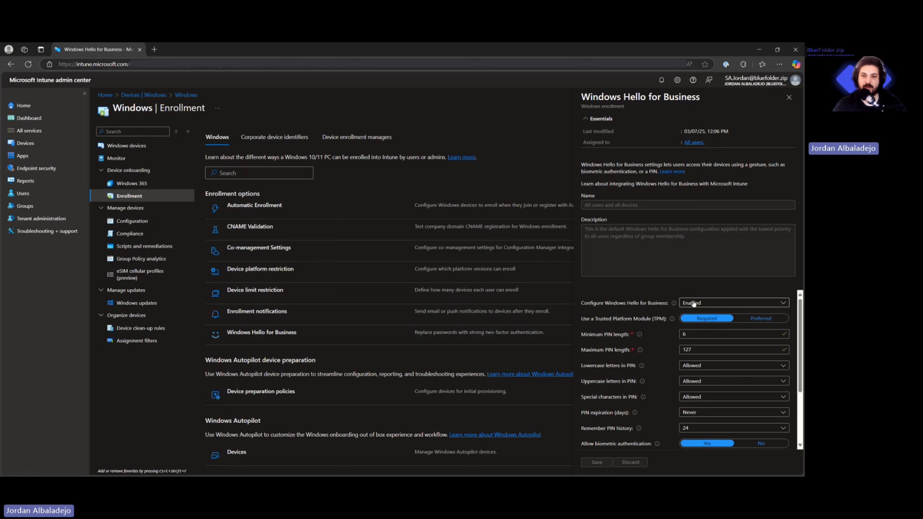
scroll(636, 322, "down", 2)
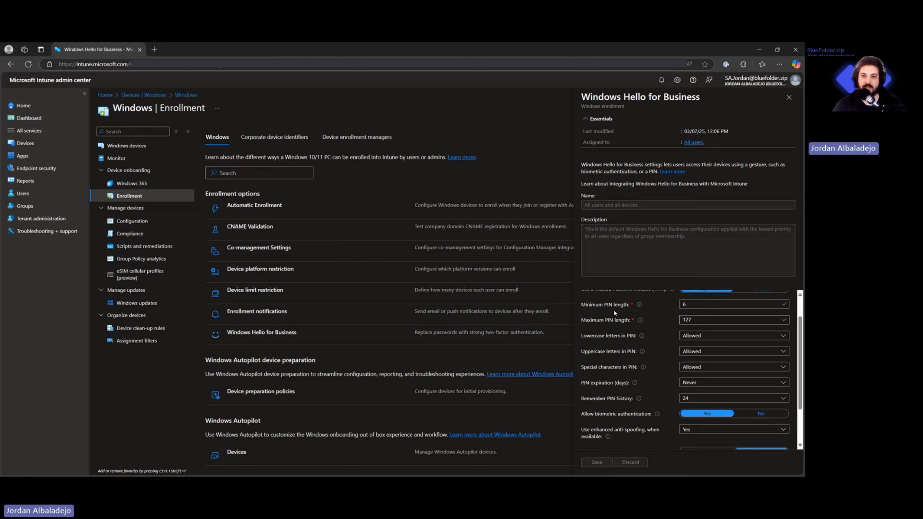
scroll(613, 310, "up", 2)
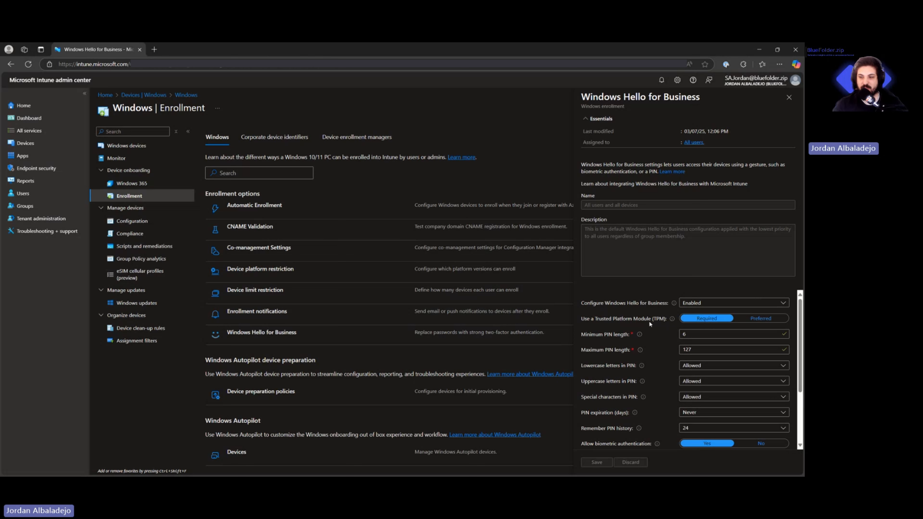
mouse_move(672, 319)
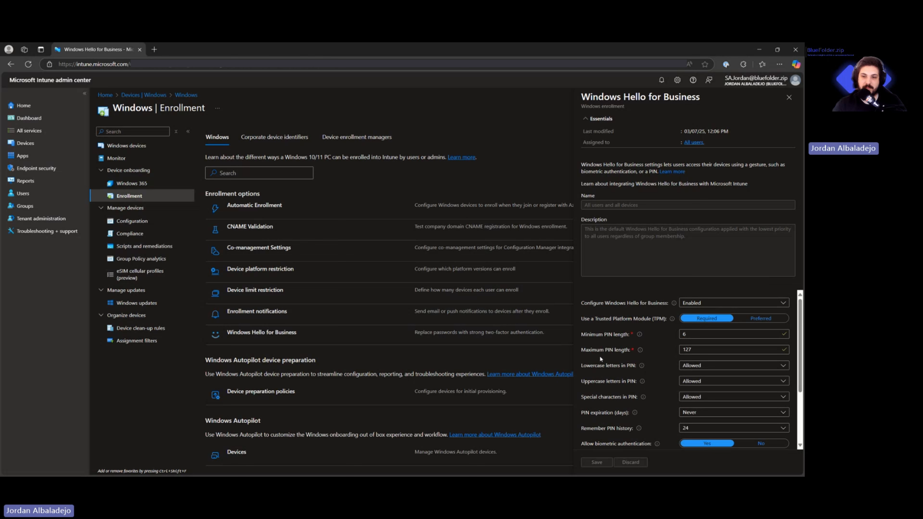
left_click(687, 335)
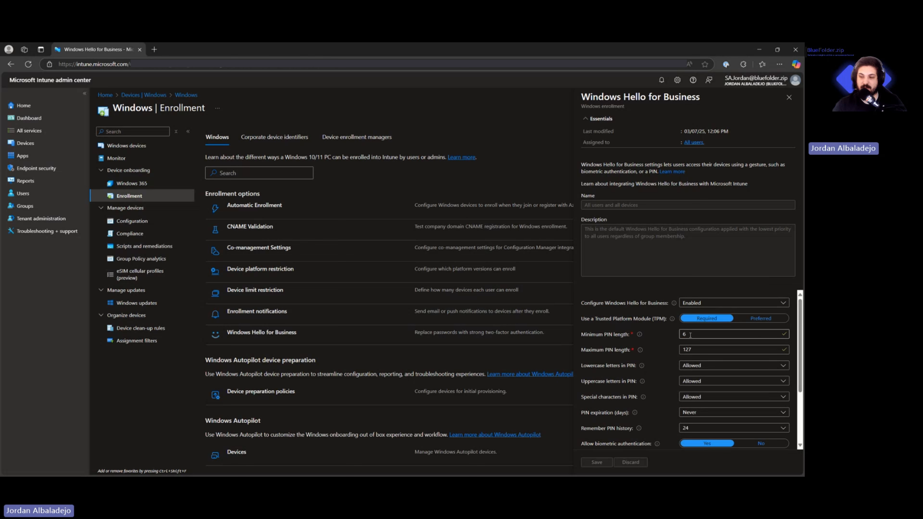
left_click(691, 349)
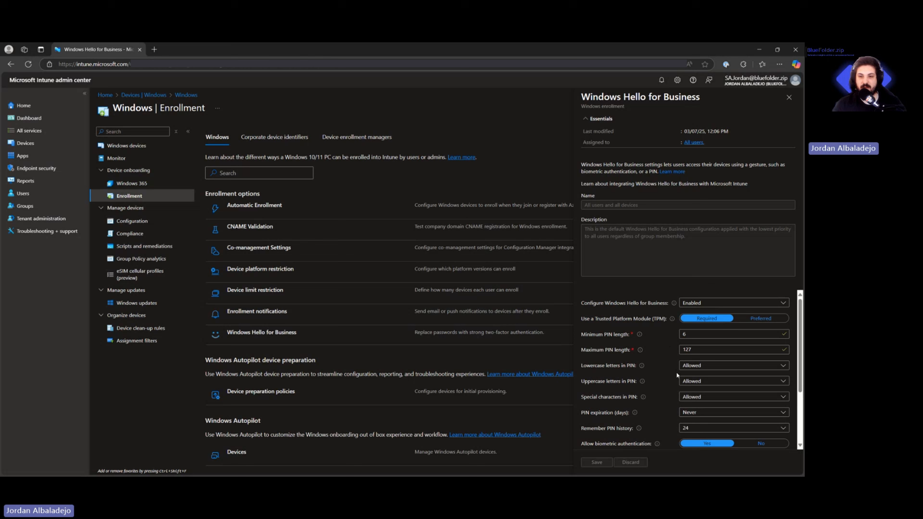
Step: Examine the available options for special characters, lowercase letters and uppercase letters in the PIN
scroll(676, 371, "down", 1)
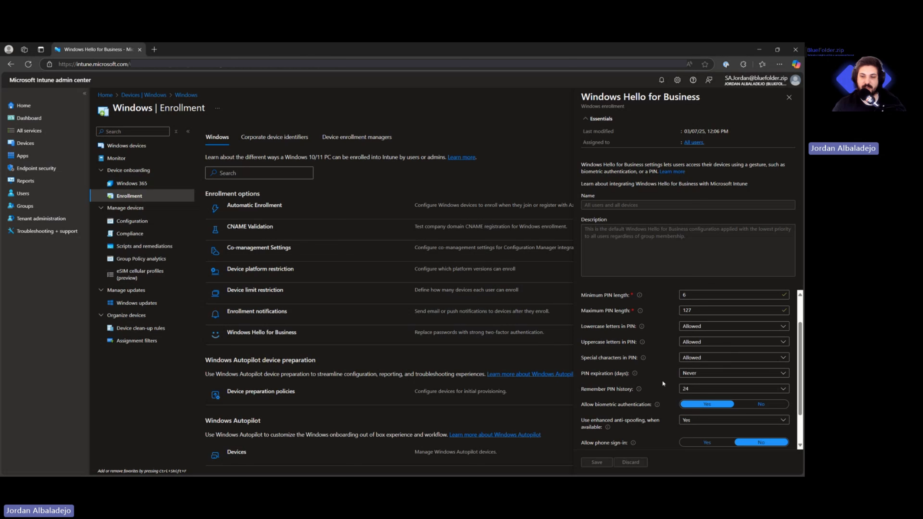
left_click(721, 363)
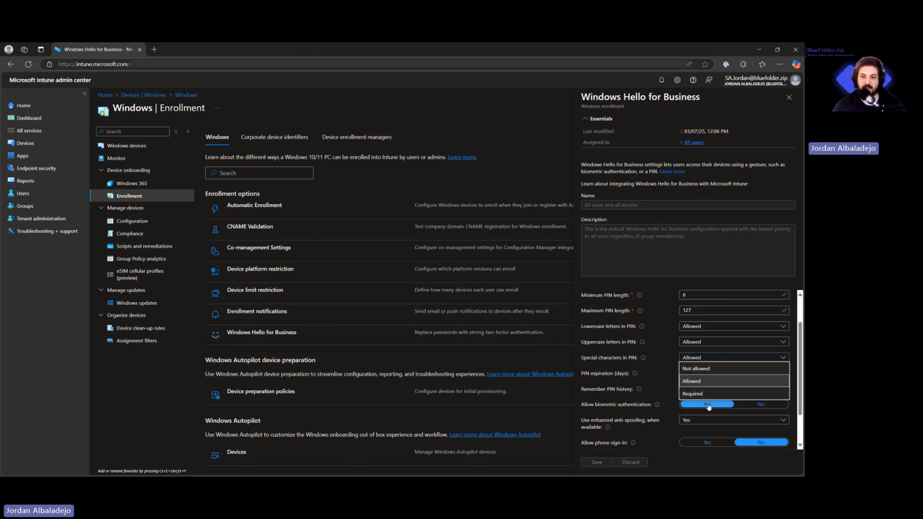
left_click(700, 357)
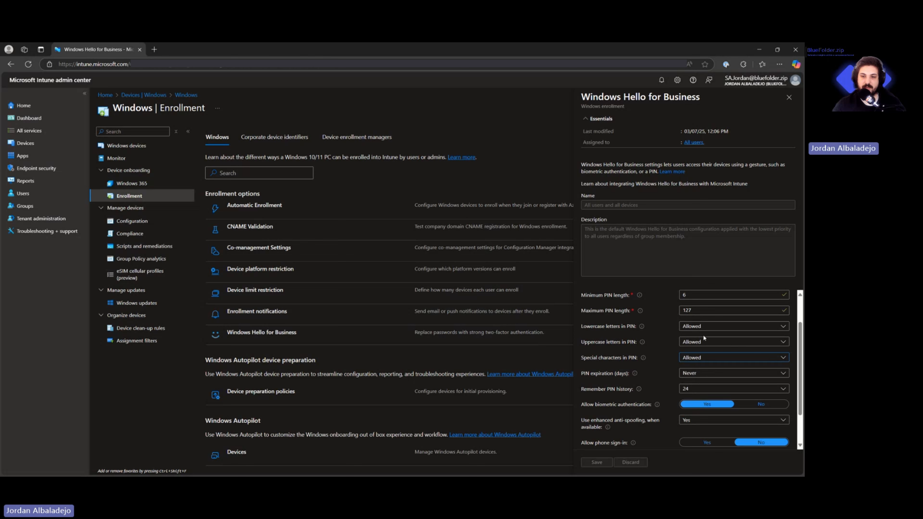
left_click(703, 326)
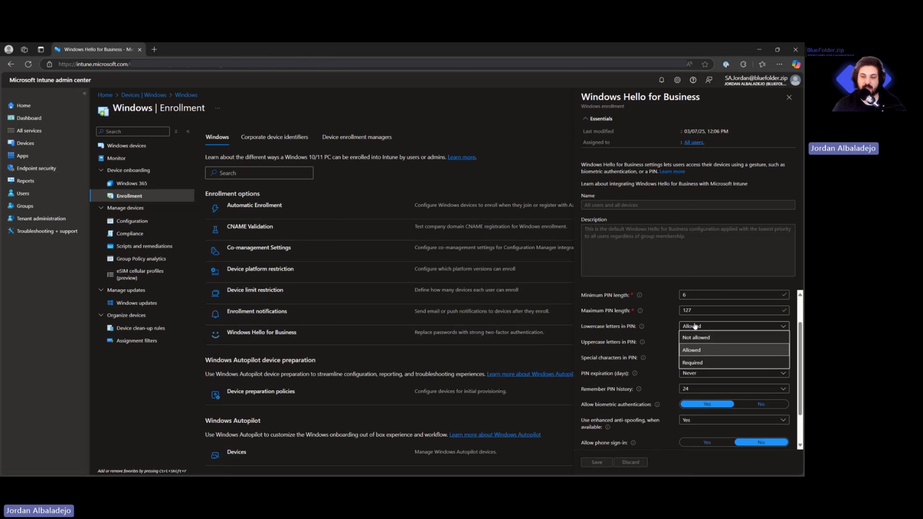
left_click(694, 326)
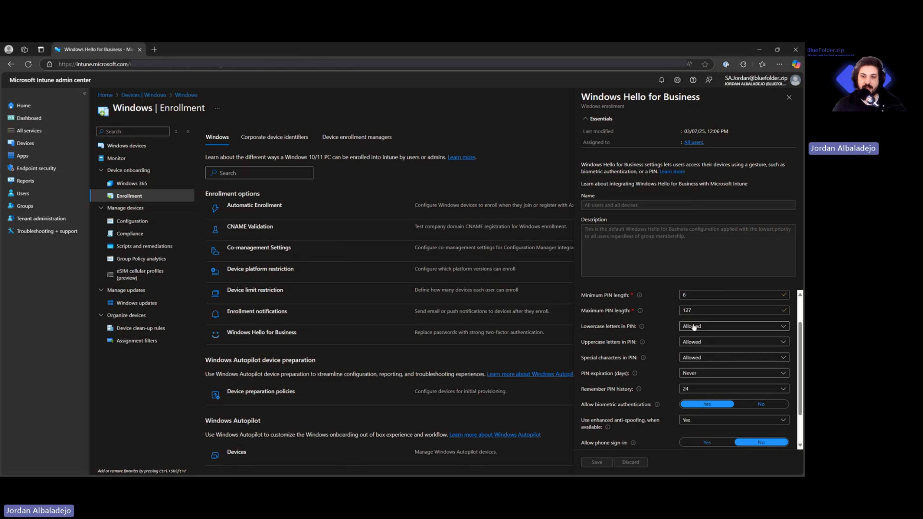
left_click(697, 344)
left_click(697, 344)
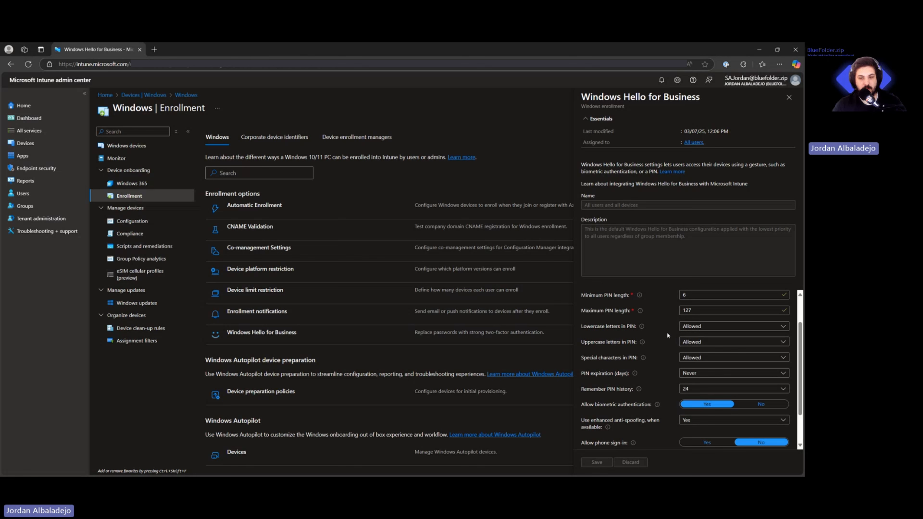
Step: Examine the selectable values for PIN expiration in days and for the remembered PIN history
scroll(666, 343, "down", 1)
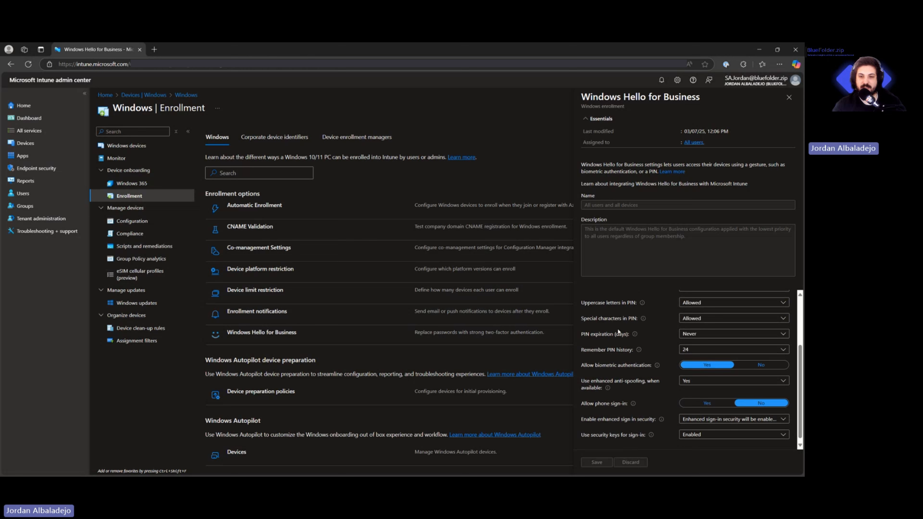
left_click(699, 337)
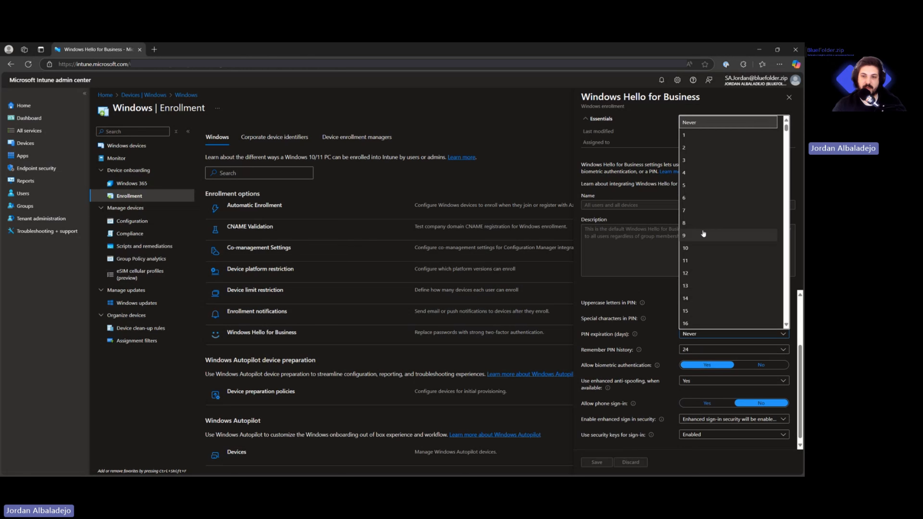
scroll(697, 291, "down", 5)
left_click(672, 342)
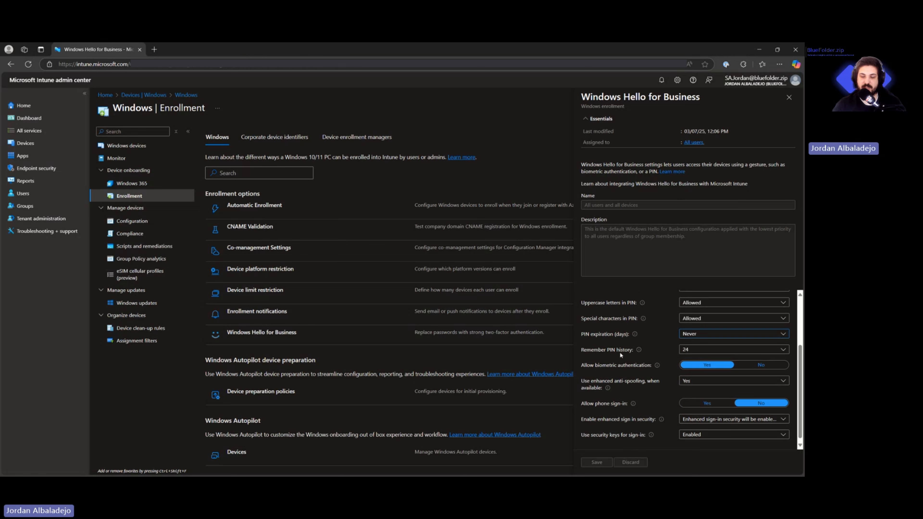
left_click(690, 351)
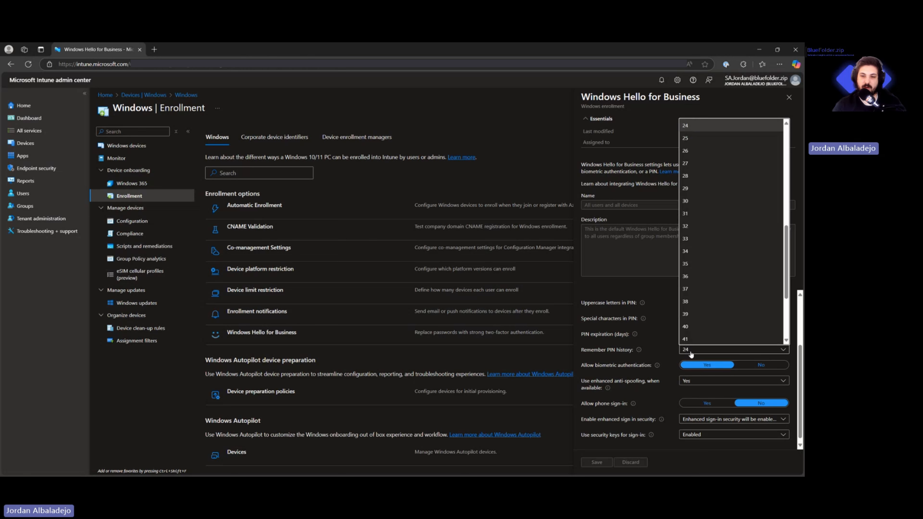
left_click(655, 348)
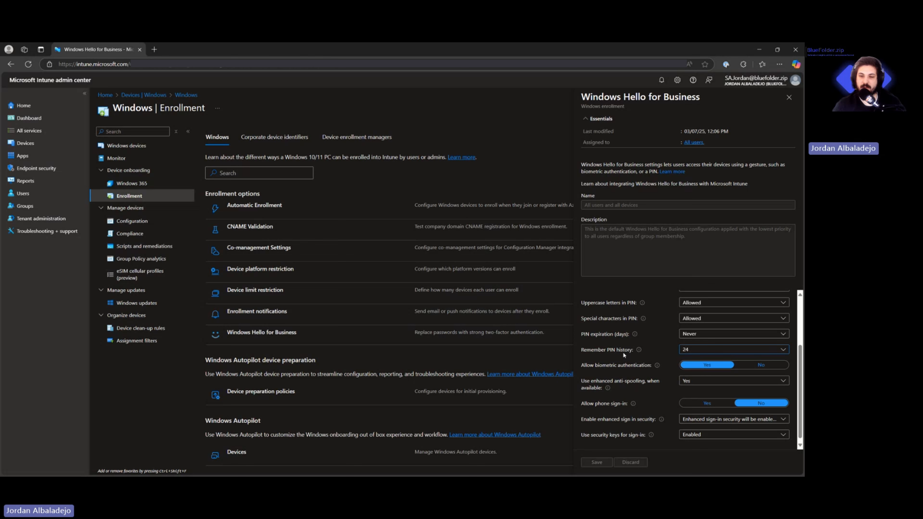
left_click(689, 352)
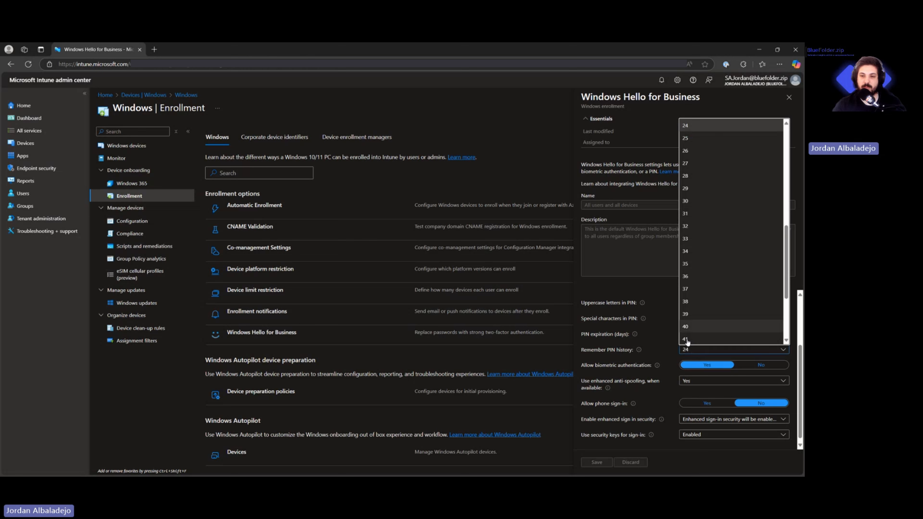
left_click(688, 355)
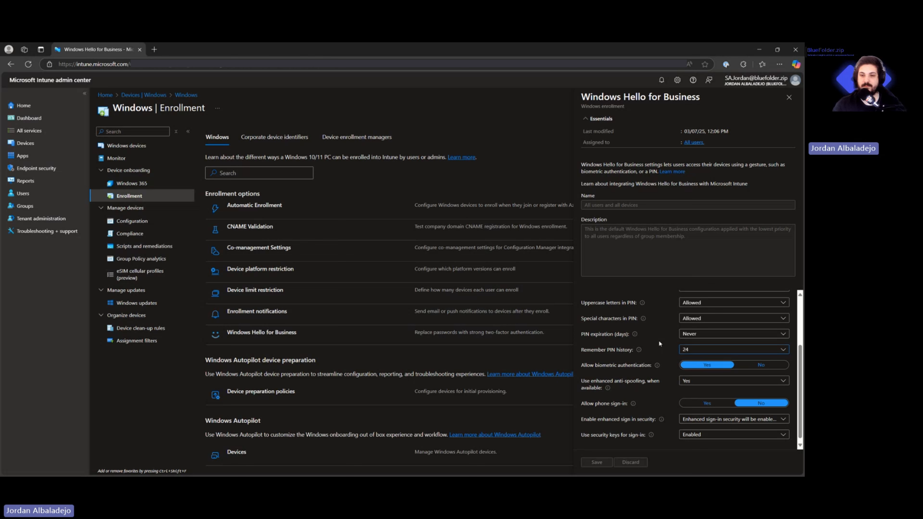
Step: Inspect the enhanced anti-spoofing options and the description of the phone sign-in setting
scroll(647, 348, "down", 1)
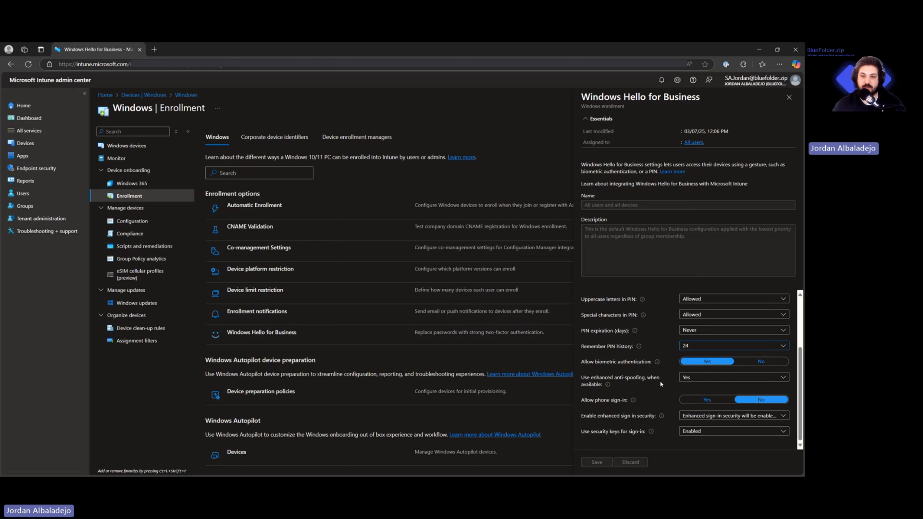
mouse_move(608, 385)
left_click(680, 377)
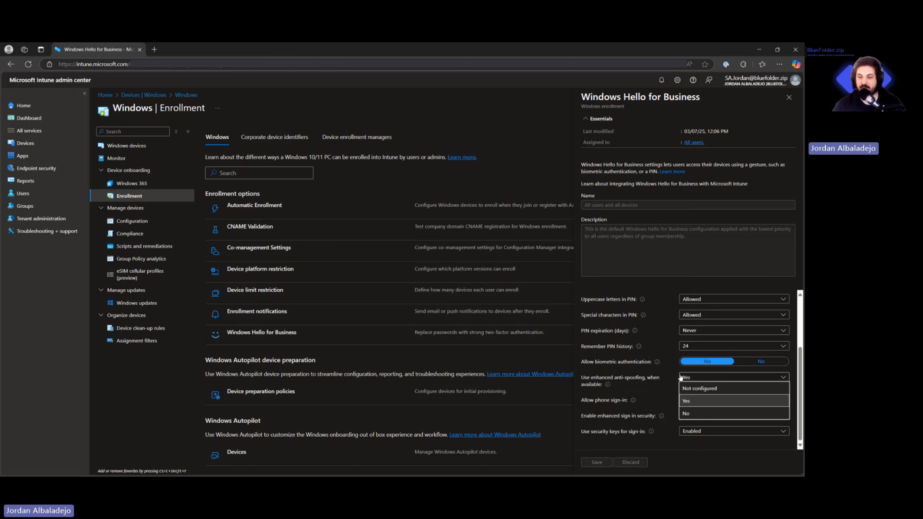
left_click(651, 400)
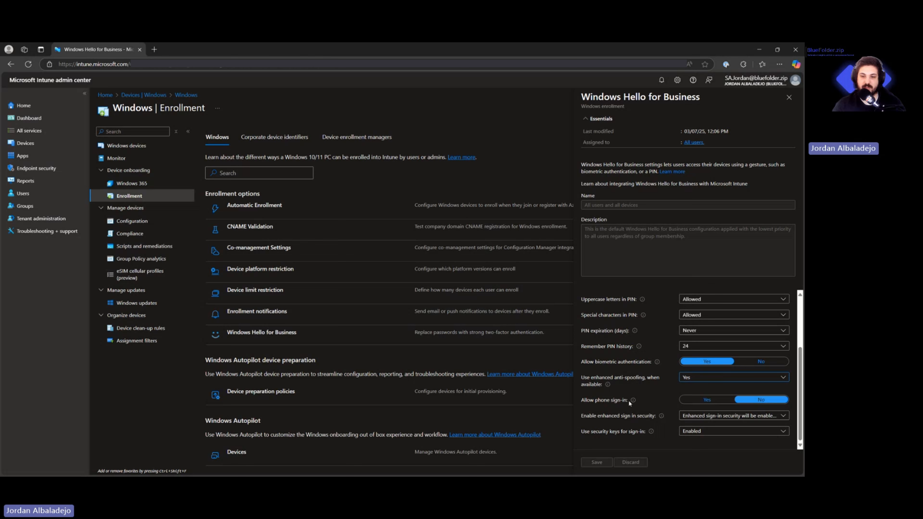
mouse_move(632, 401)
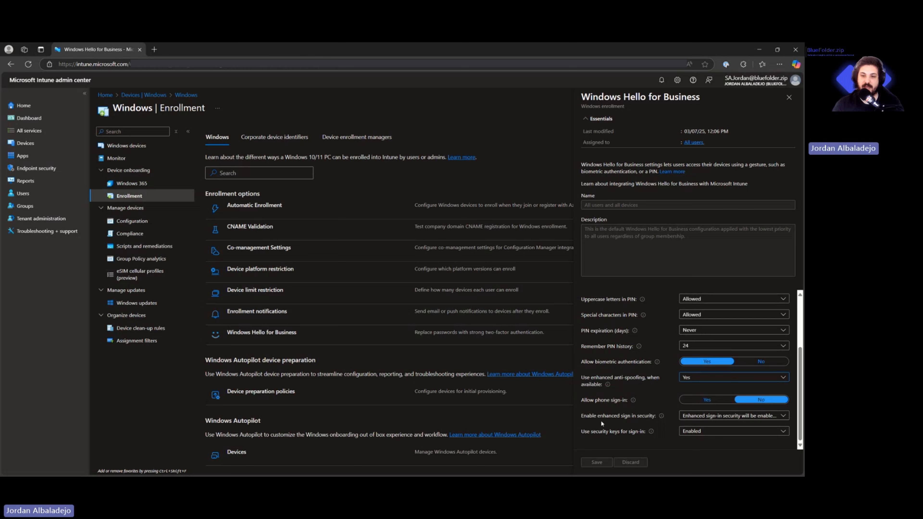
Step: Examine the options and the description of the enhanced sign-in security setting
left_click(698, 416)
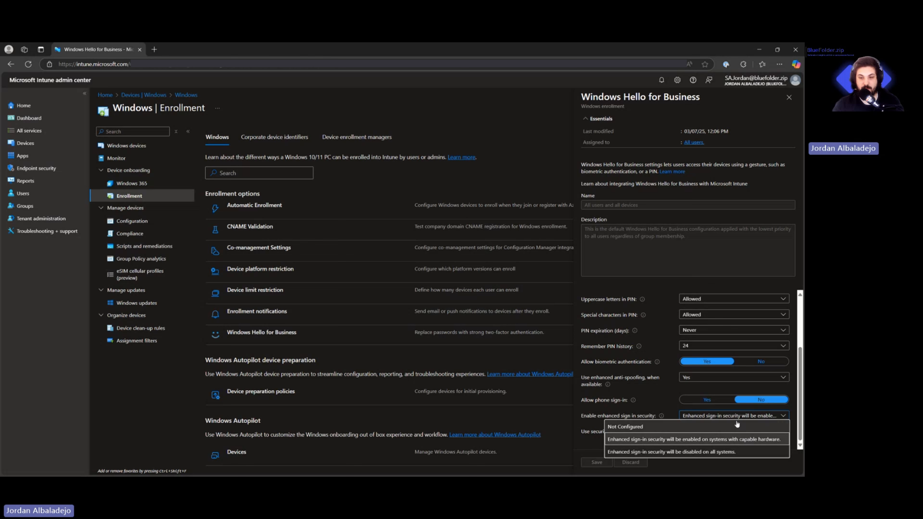
left_click(718, 415)
mouse_move(662, 416)
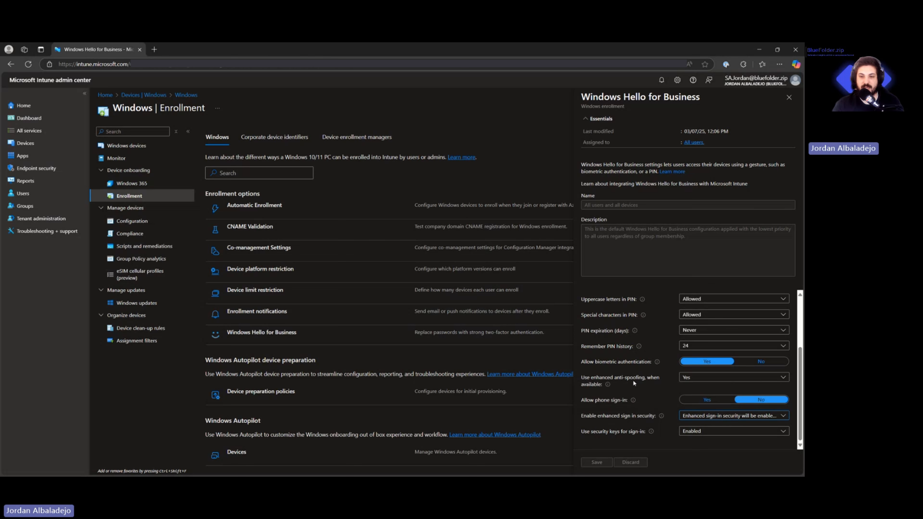
left_click(699, 418)
left_click(699, 421)
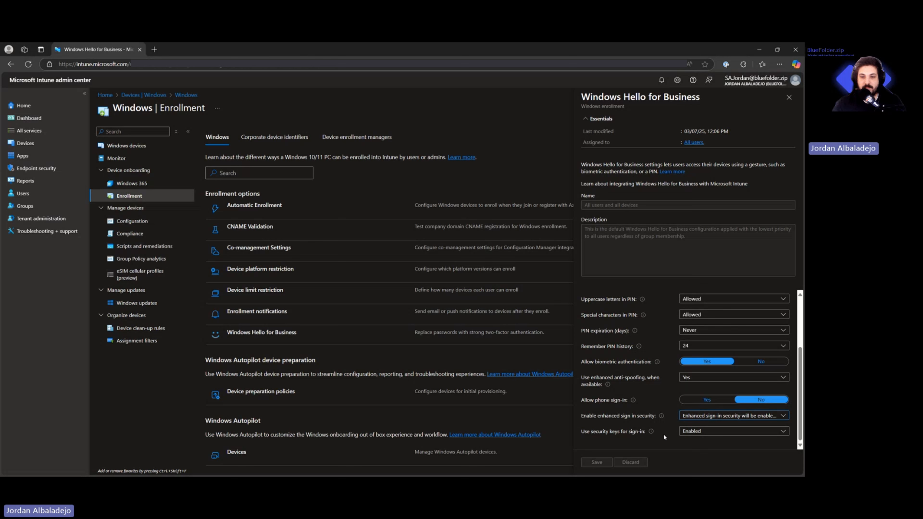
Step: Close the Windows Hello for Business policy and return to the Windows Autopilot sections of the enrollment options
scroll(644, 414, "up", 2)
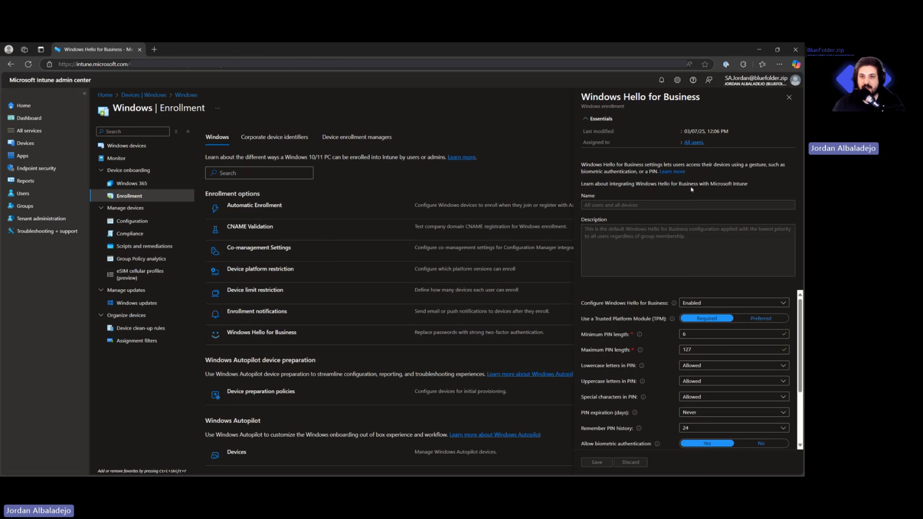
left_click(788, 97)
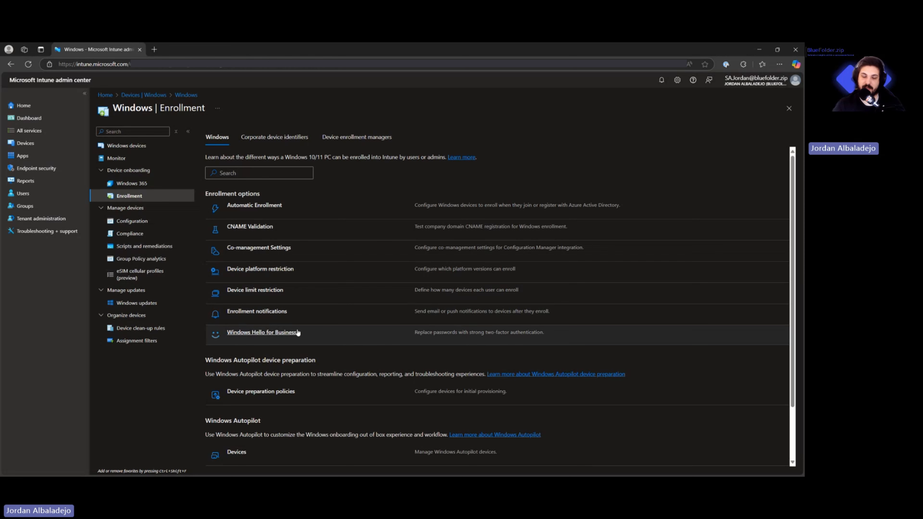
scroll(299, 361, "down", 1)
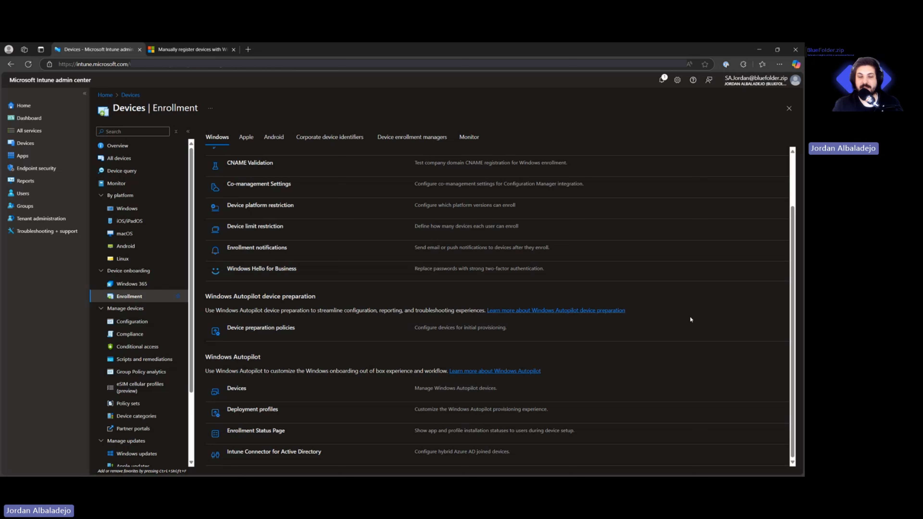
Step: Compare the Windows Autopilot and Windows Autopilot device preparation sections of the Windows enrollment options
left_click_drag(262, 357, 204, 358)
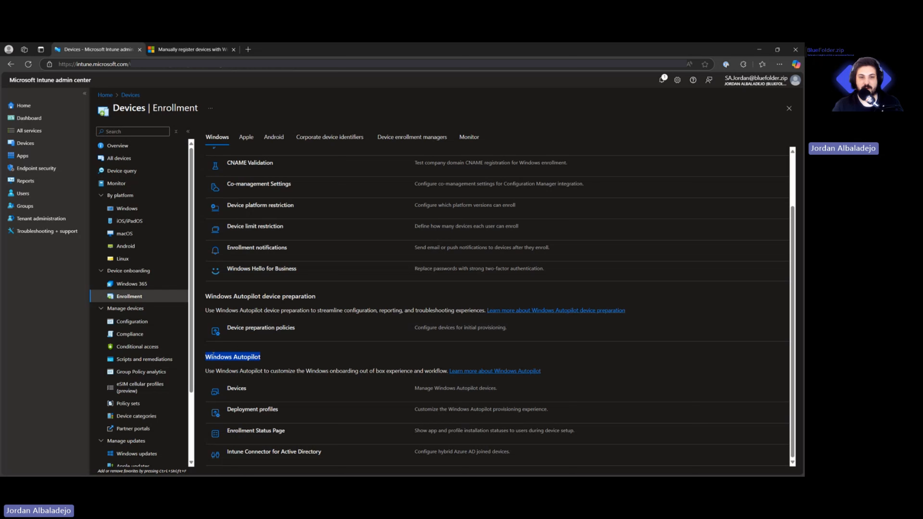
left_click(259, 307)
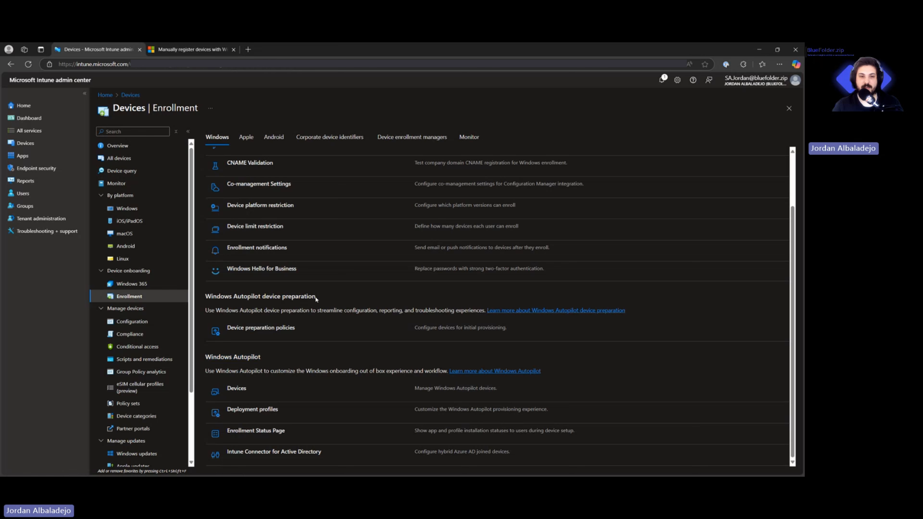
left_click_drag(316, 299, 205, 296)
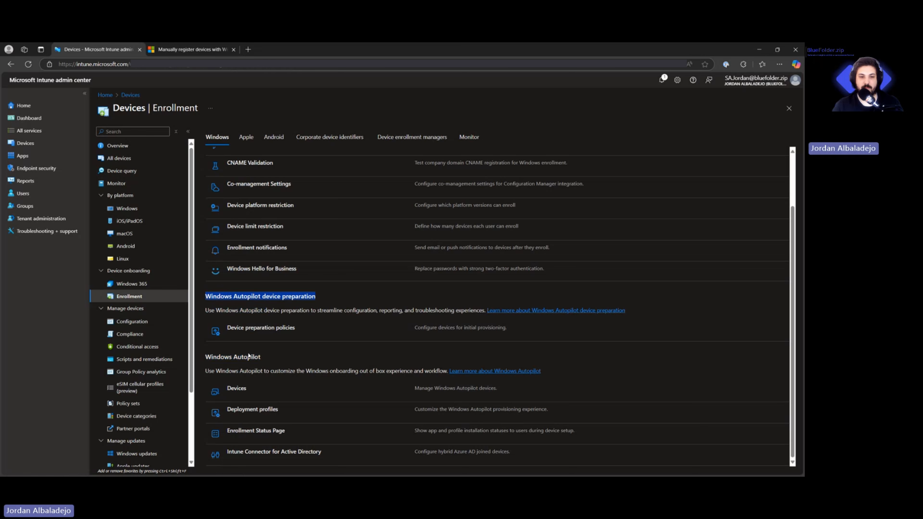
left_click(268, 361)
triple_click(249, 352)
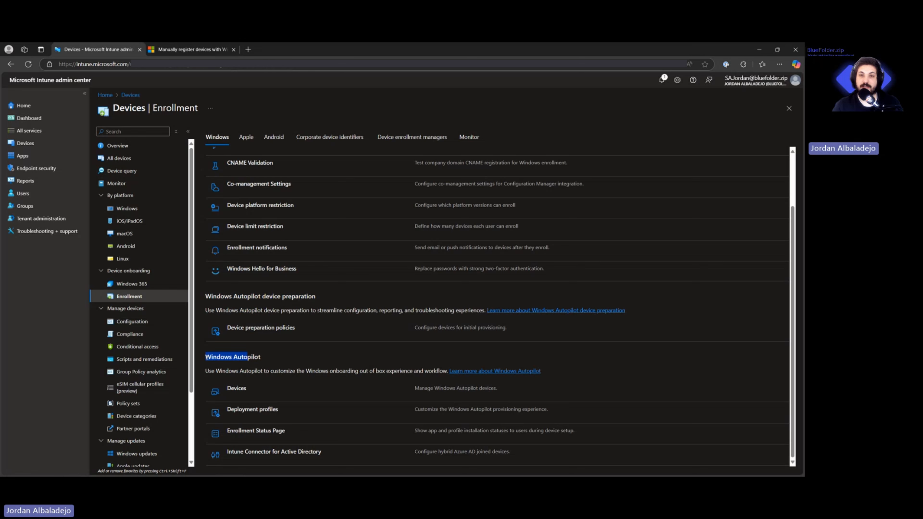
left_click(268, 360)
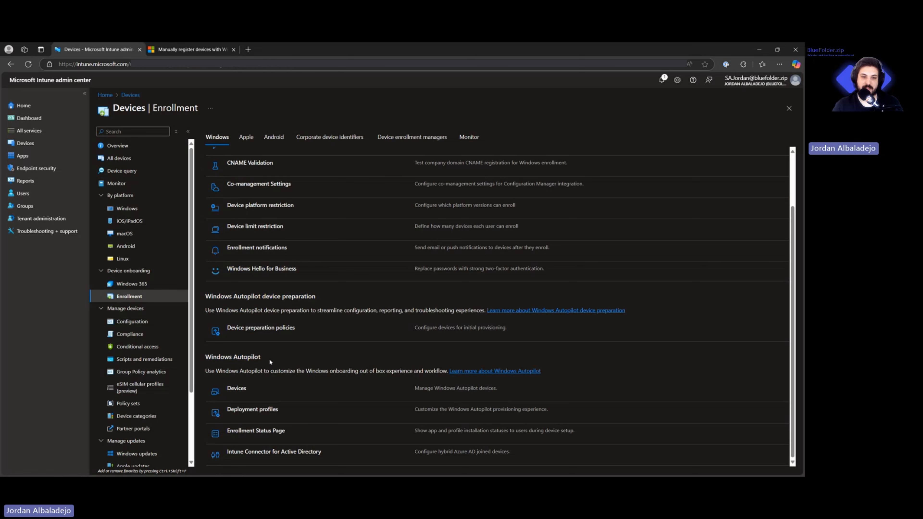
Step: Open the out-of-box experience settings of the YouTube Demo Windows Autopilot deployment profile for editing
left_click(248, 410)
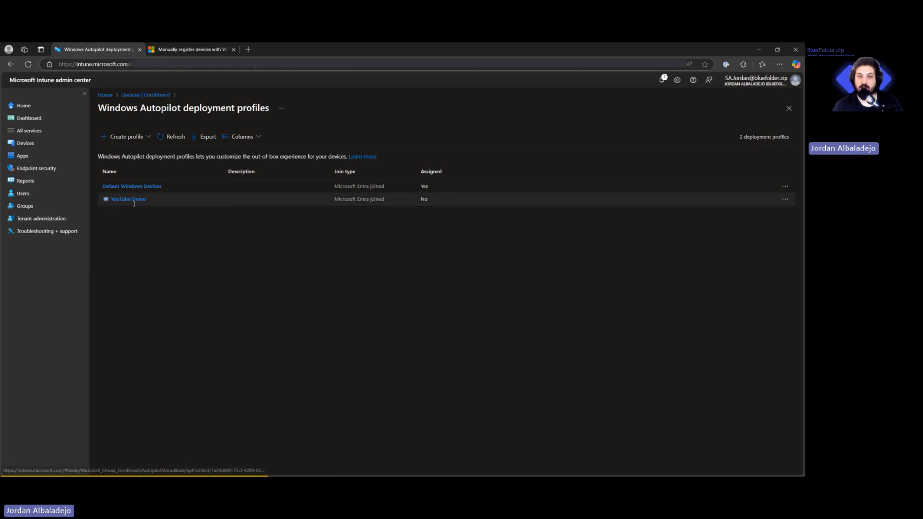
left_click(133, 201)
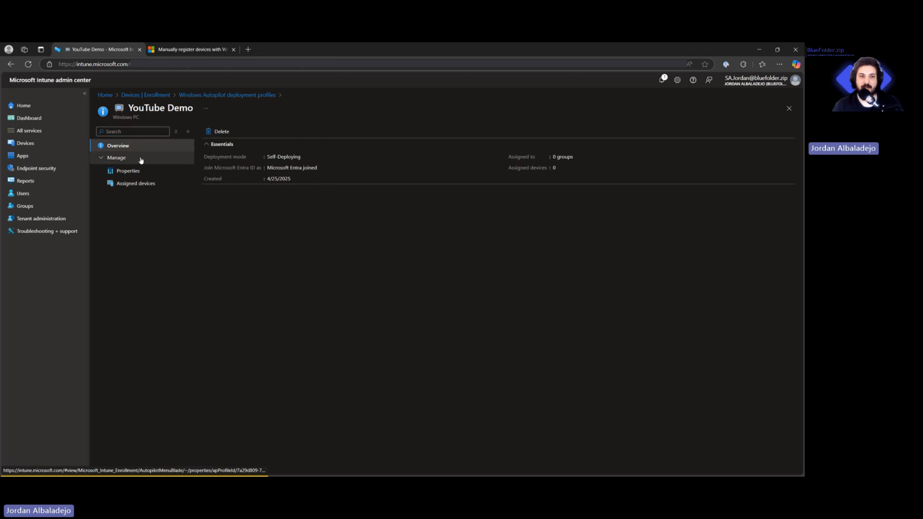
left_click(130, 172)
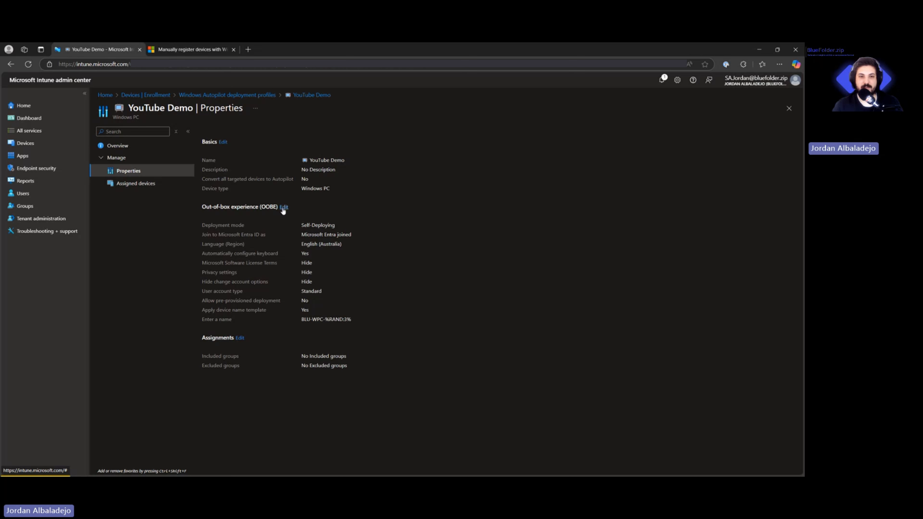
left_click(283, 208)
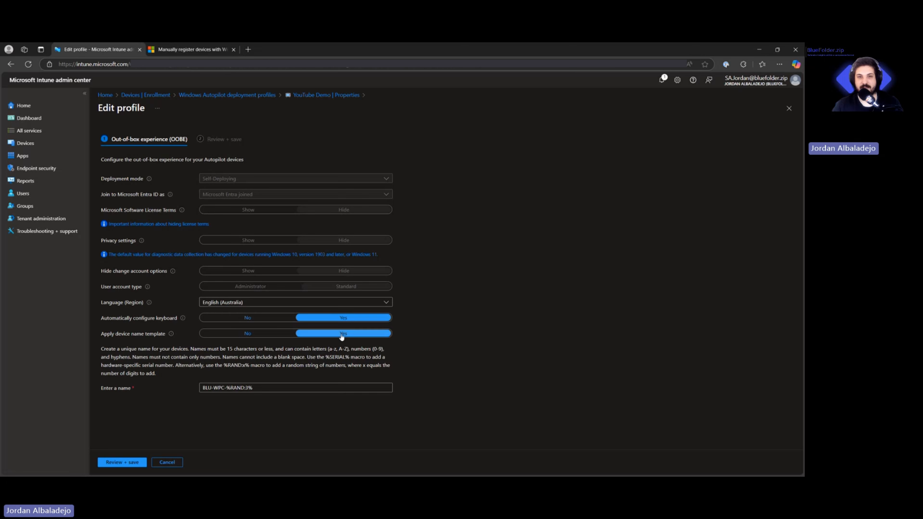
Step: Examine the prefix and random-number parts of the device name template in the YouTube Demo profile
left_click_drag(273, 387, 190, 393)
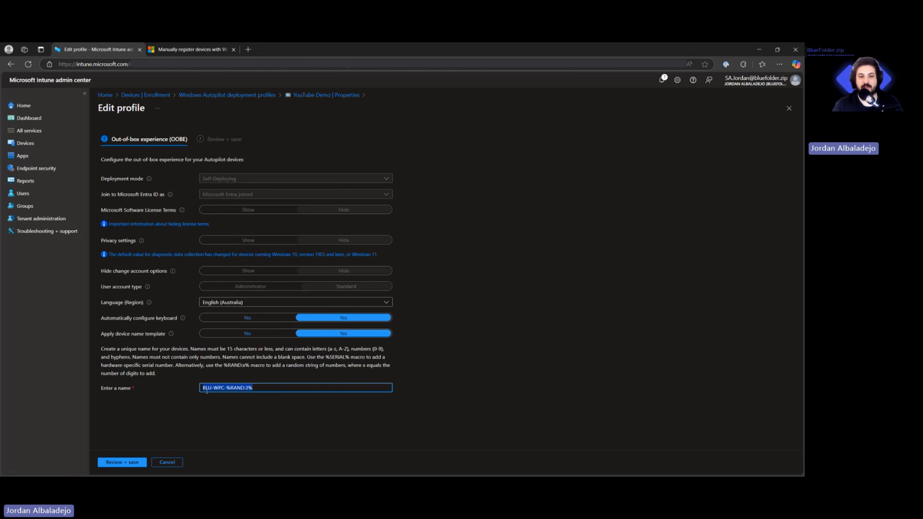
left_click_drag(269, 387, 228, 387)
left_click(275, 389)
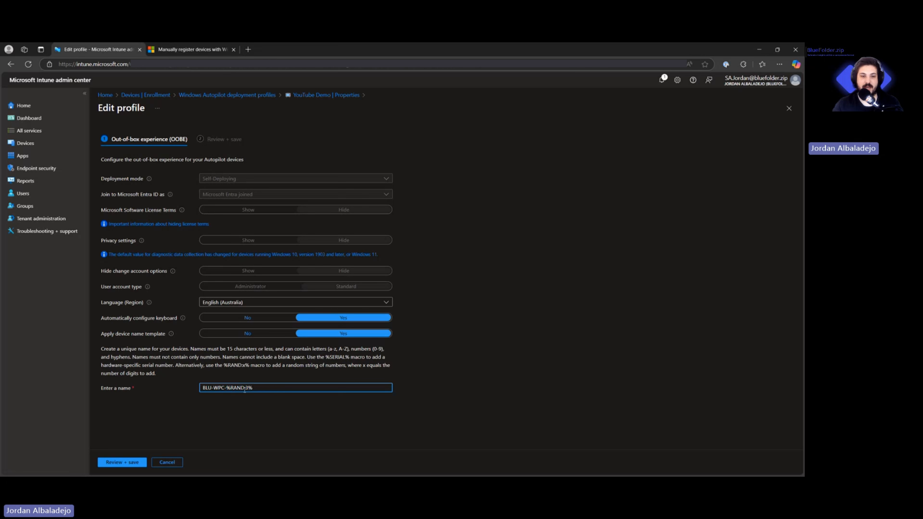
left_click_drag(204, 387, 212, 389)
left_click(214, 388)
left_click_drag(219, 387, 270, 390)
left_click(260, 390)
Step: Read the explanation of the %RAND:x% macro and compare it with the macro in the profile's device name
left_click_drag(225, 365, 250, 367)
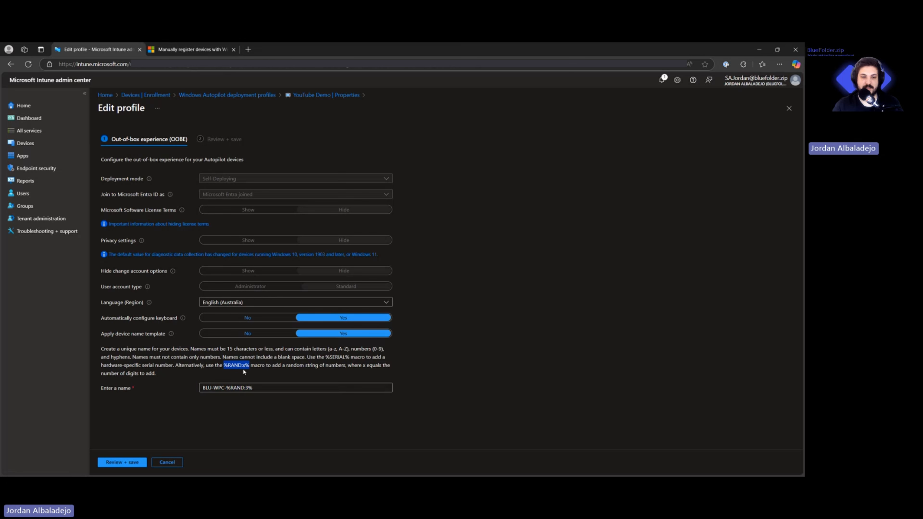
left_click(242, 368)
double_click(243, 366)
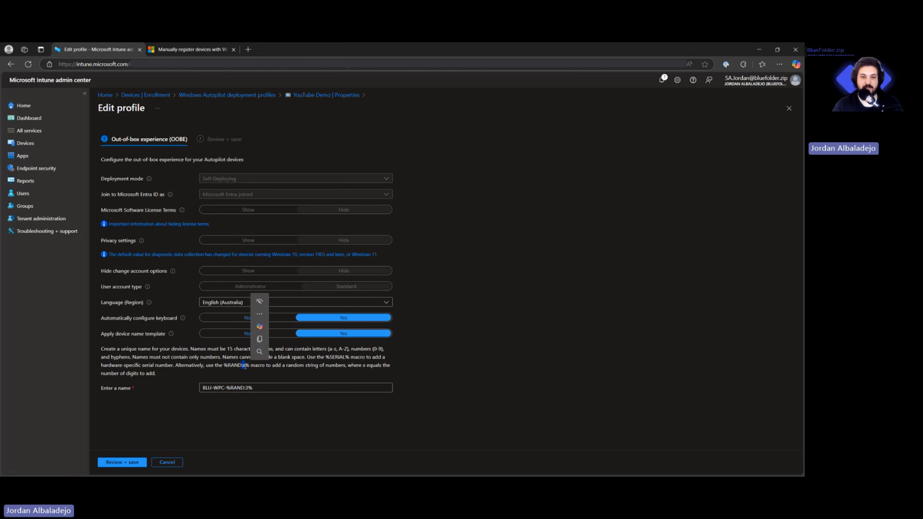
left_click(246, 389)
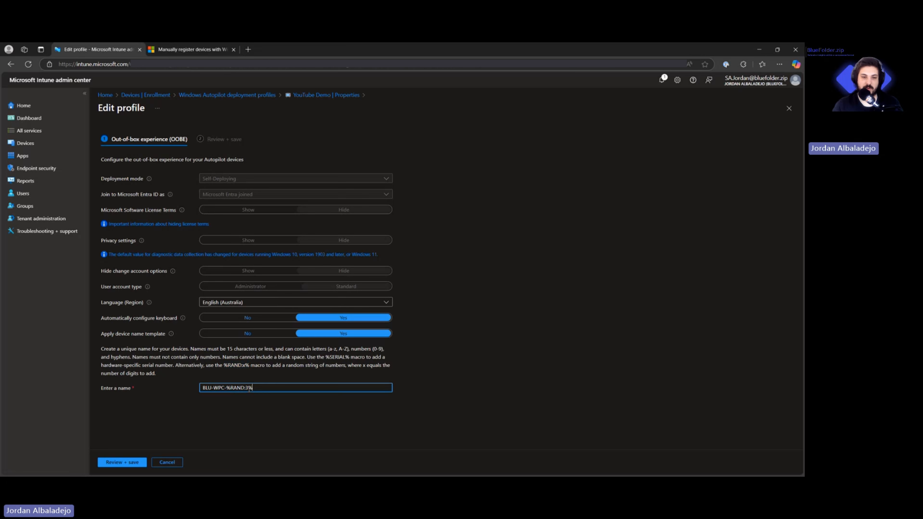
left_click_drag(228, 387, 248, 387)
left_click(230, 388)
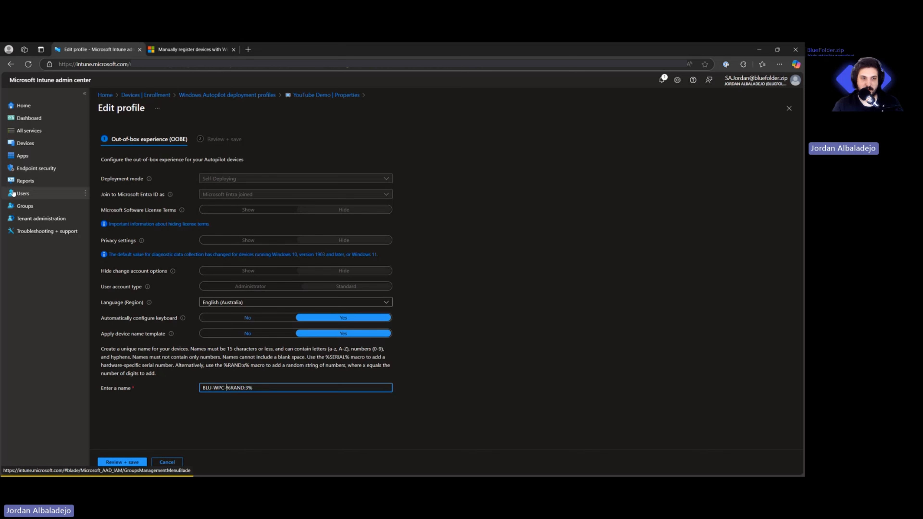
Step: View the members of the Windows Autopilot [V1] | Windows | Devices group
left_click(25, 206)
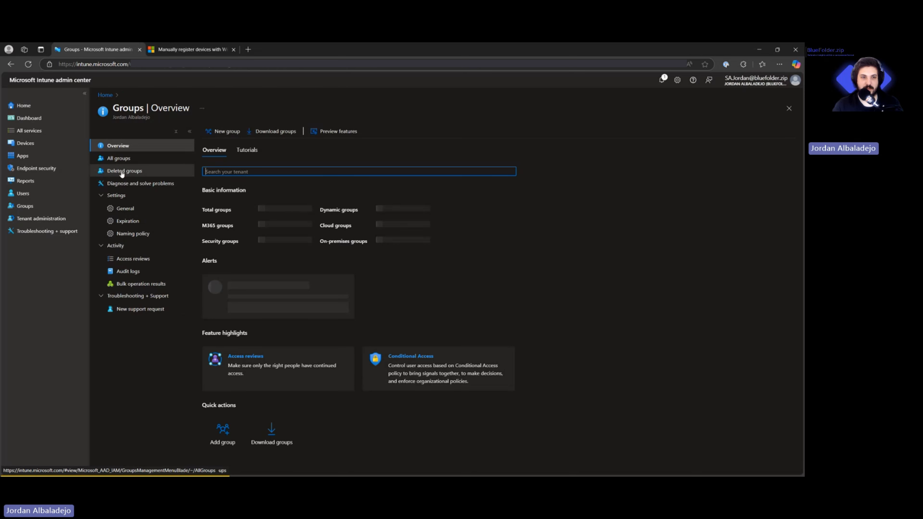
left_click(119, 158)
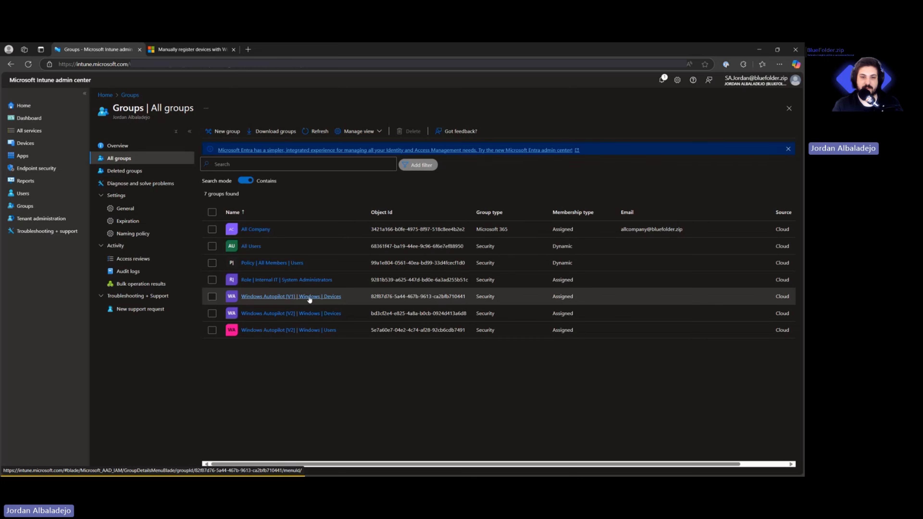
left_click(287, 300)
left_click(287, 297)
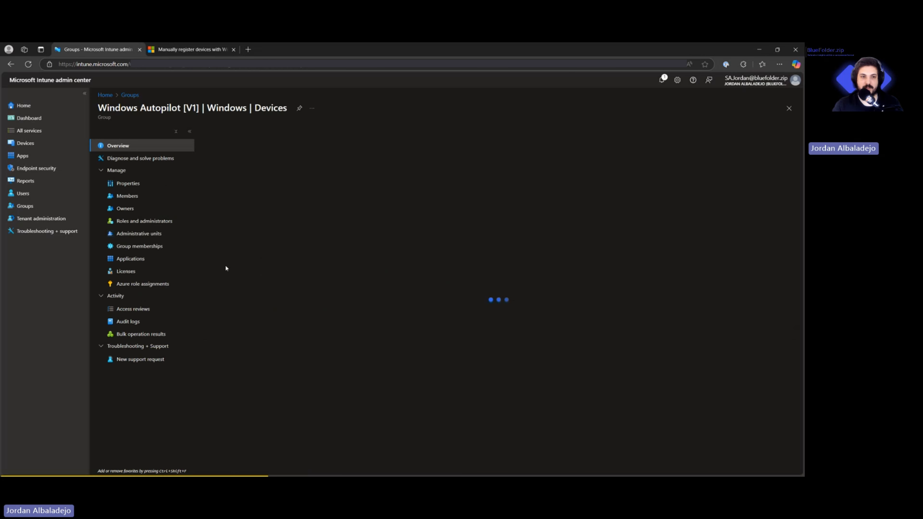
left_click(133, 198)
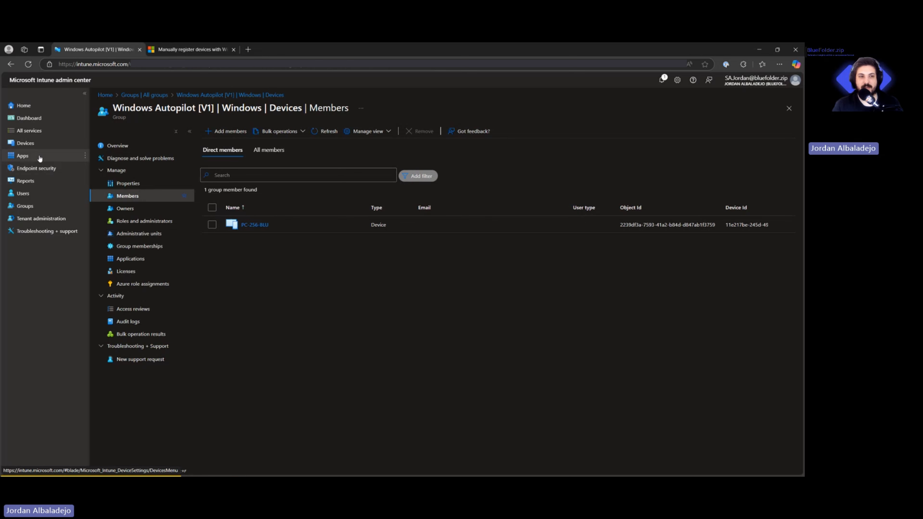
Step: Open the list of Windows Autopilot deployment profiles from the Windows enrollment options
left_click(39, 143)
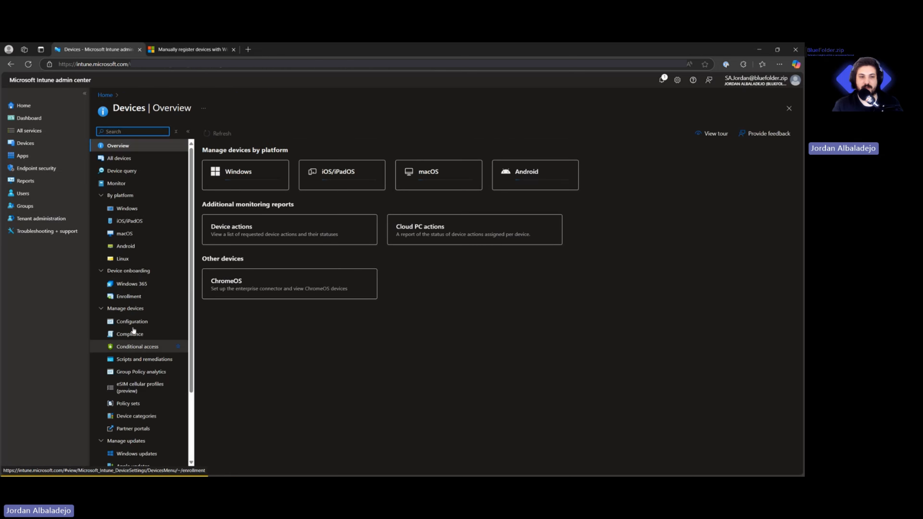
left_click(127, 208)
left_click(142, 195)
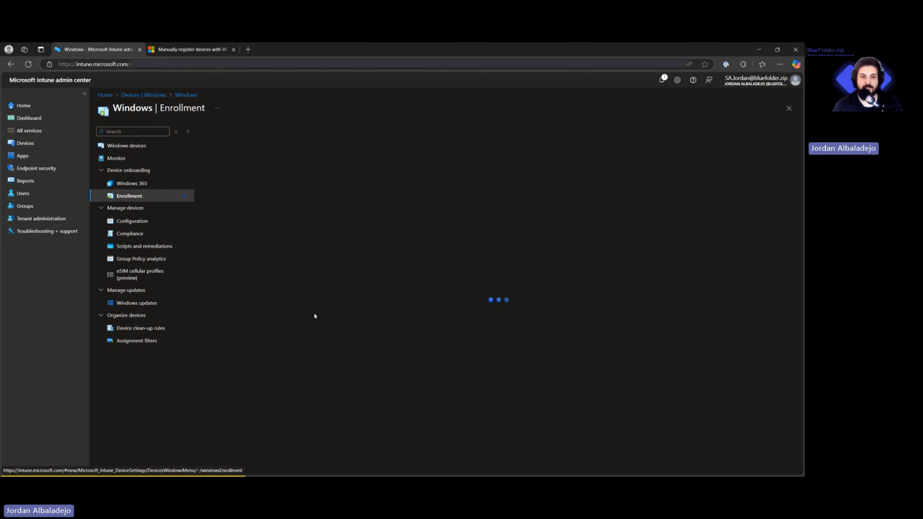
scroll(294, 381, "down", 2)
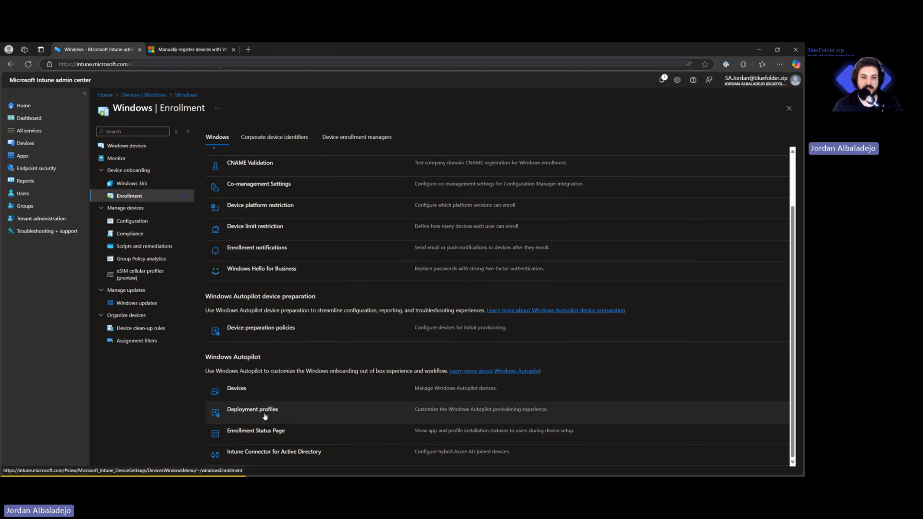
left_click(252, 410)
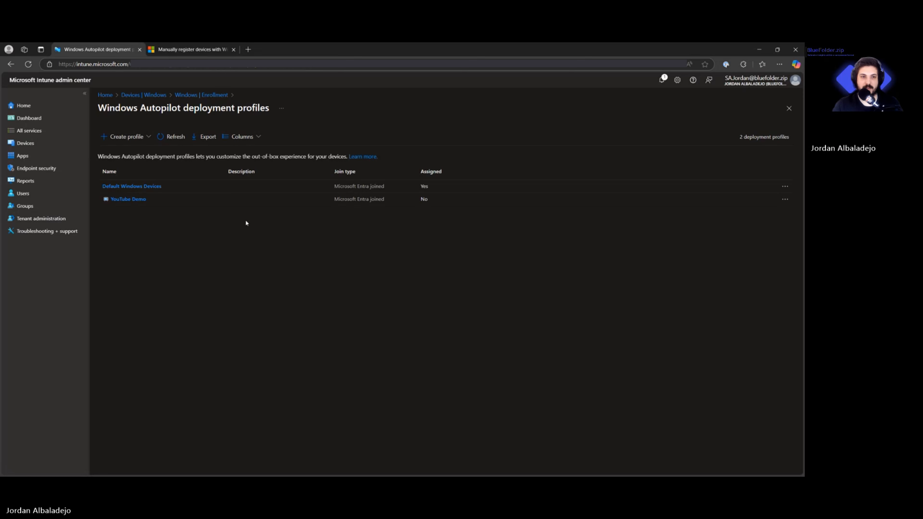
Step: Draft a Windows PC deployment profile named demo with all targeted devices converted to Autopilot, and discard the draft
left_click(127, 137)
left_click(134, 151)
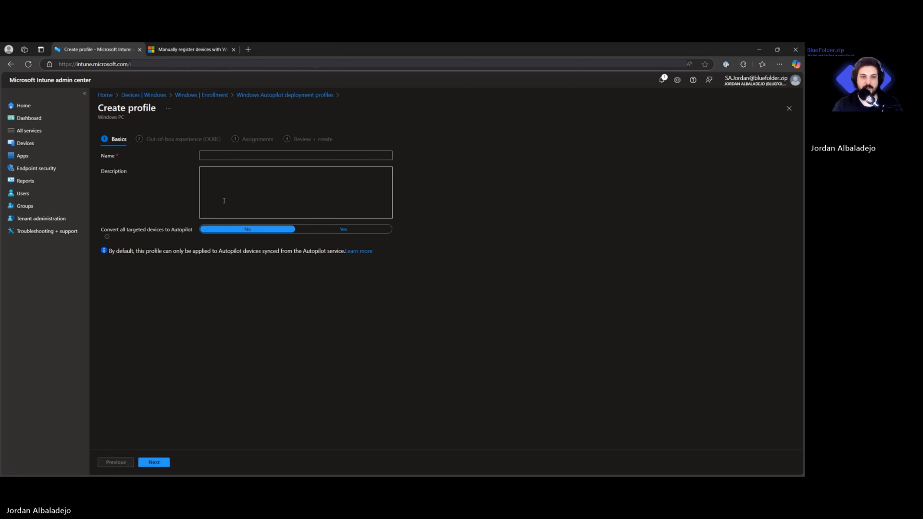
left_click(231, 156)
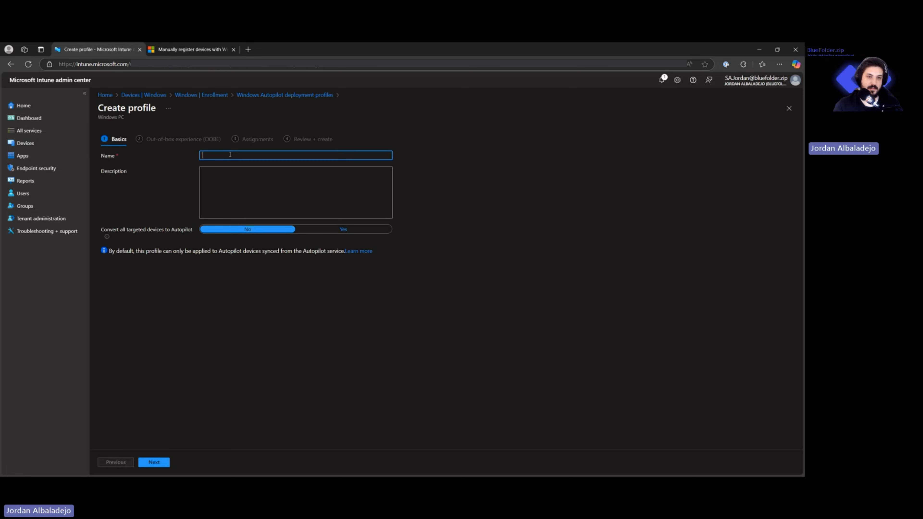
type("demo")
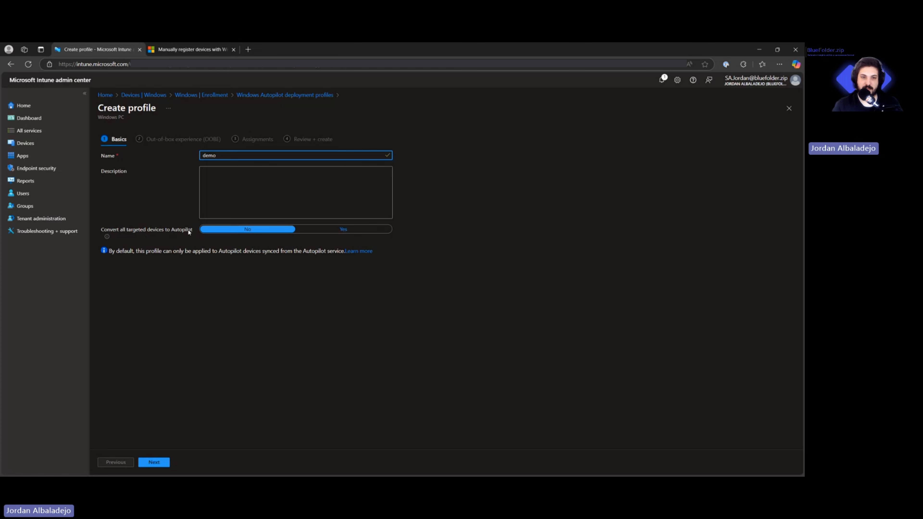
left_click(335, 230)
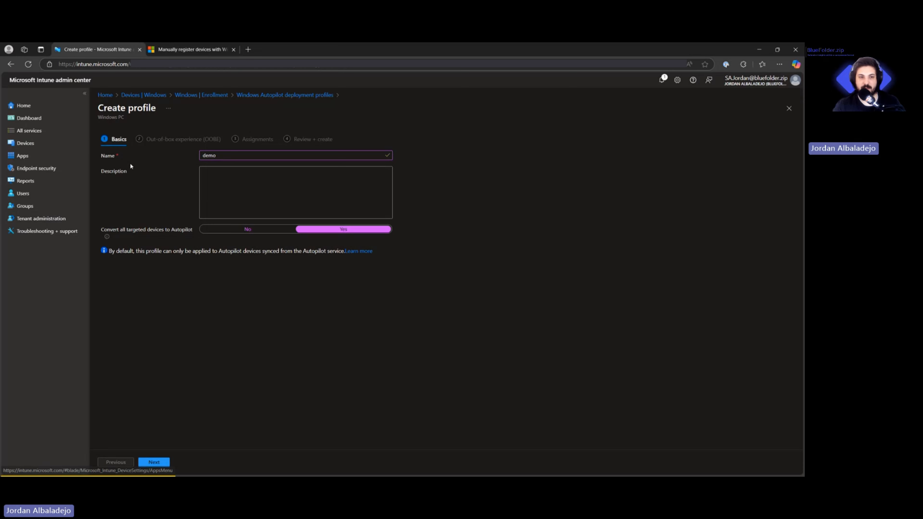
left_click(24, 149)
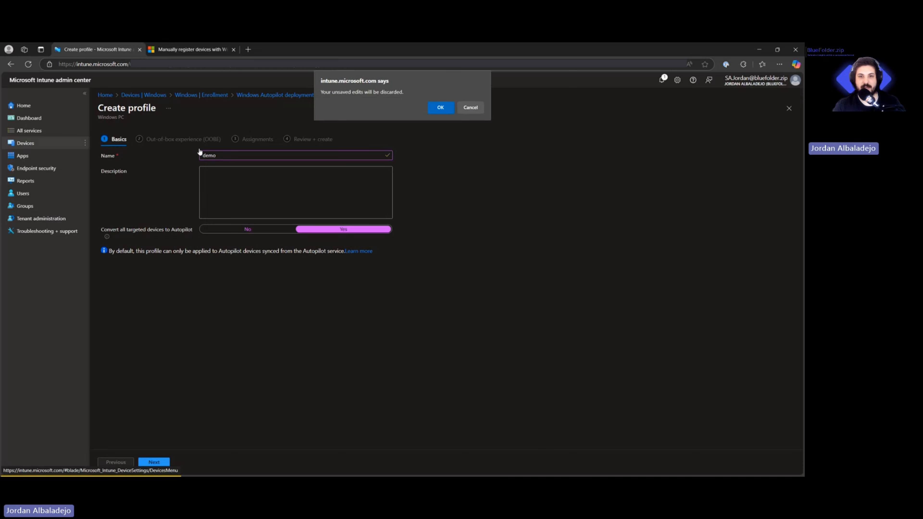
left_click(438, 109)
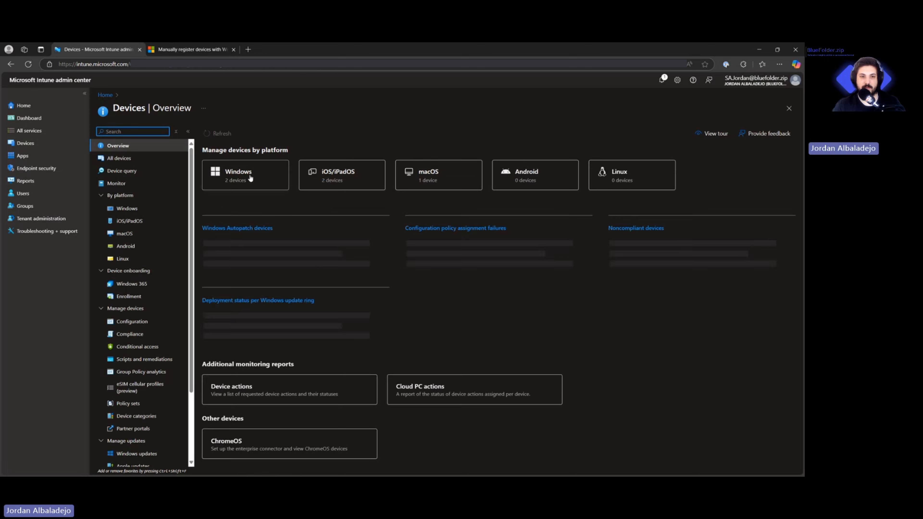
Step: Open the Windows device PC-256-BLU and examine its additional device actions
left_click(249, 177)
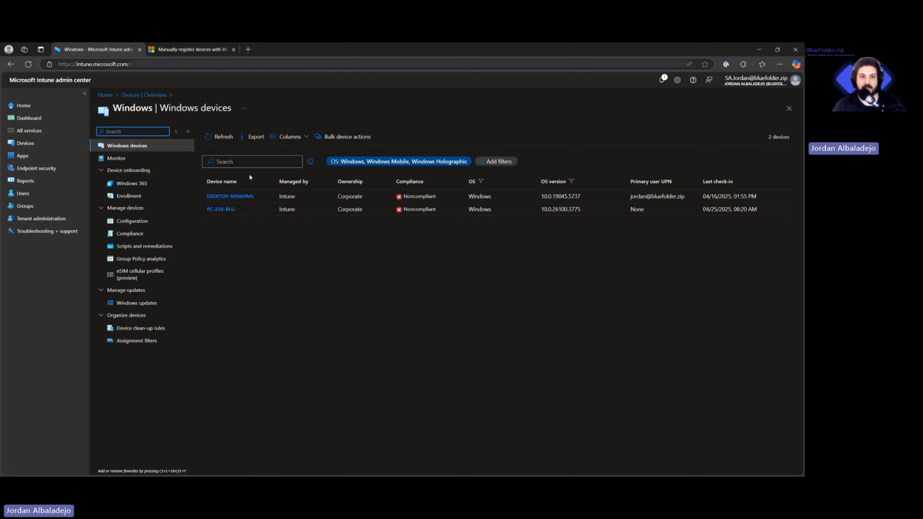
left_click(224, 209)
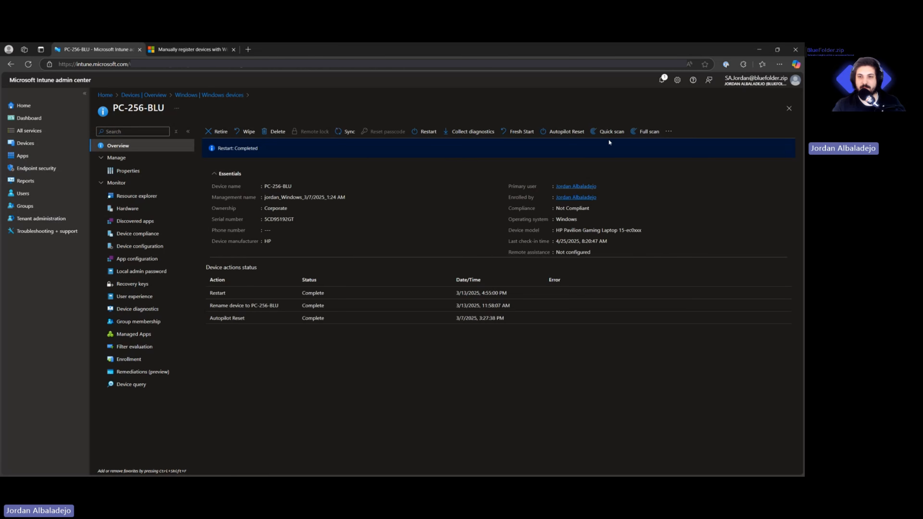
left_click(666, 133)
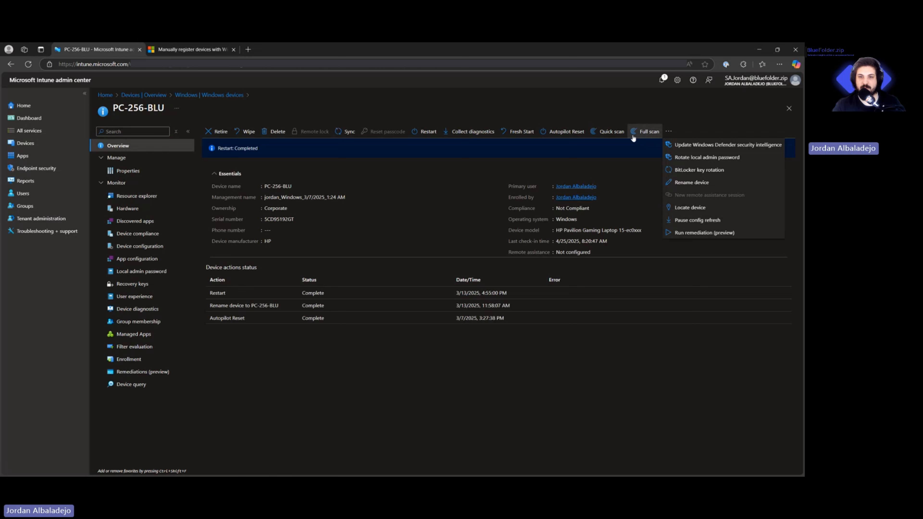
Step: Open the list of registered Windows Autopilot devices from the Windows enrollment options
left_click(556, 143)
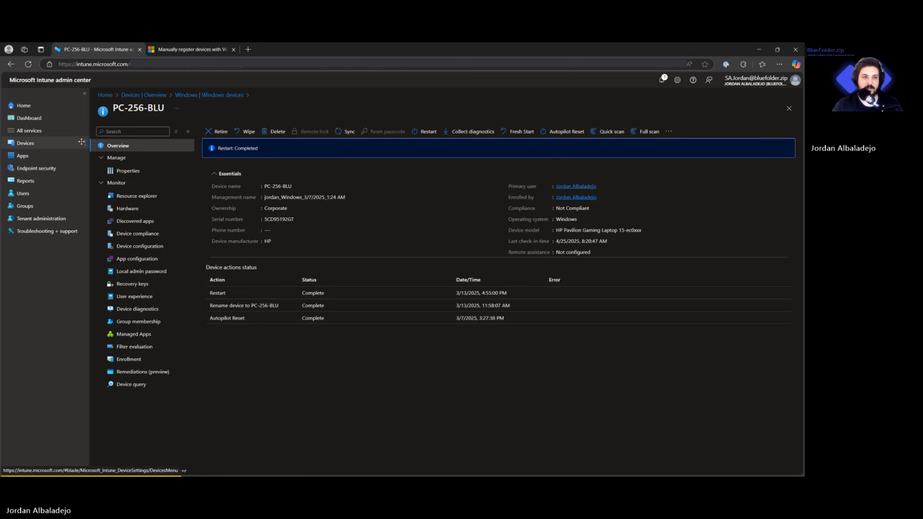
left_click(24, 143)
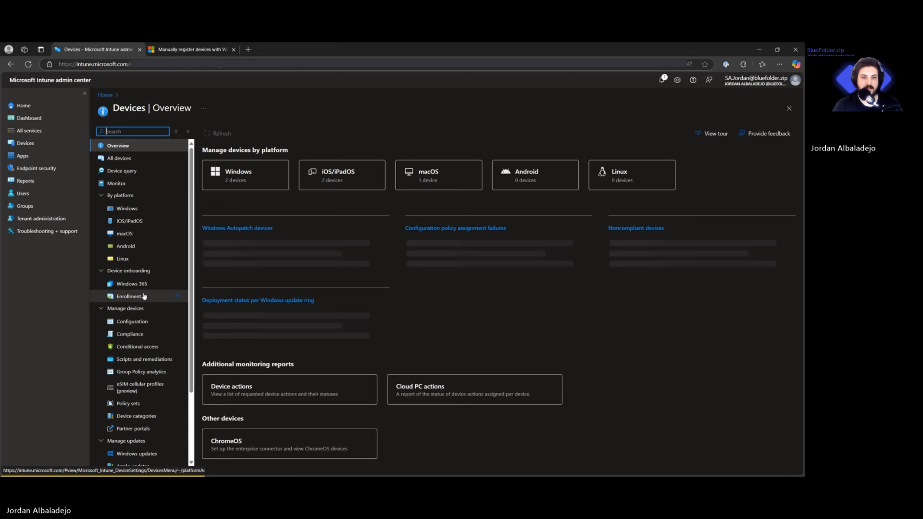
left_click(236, 177)
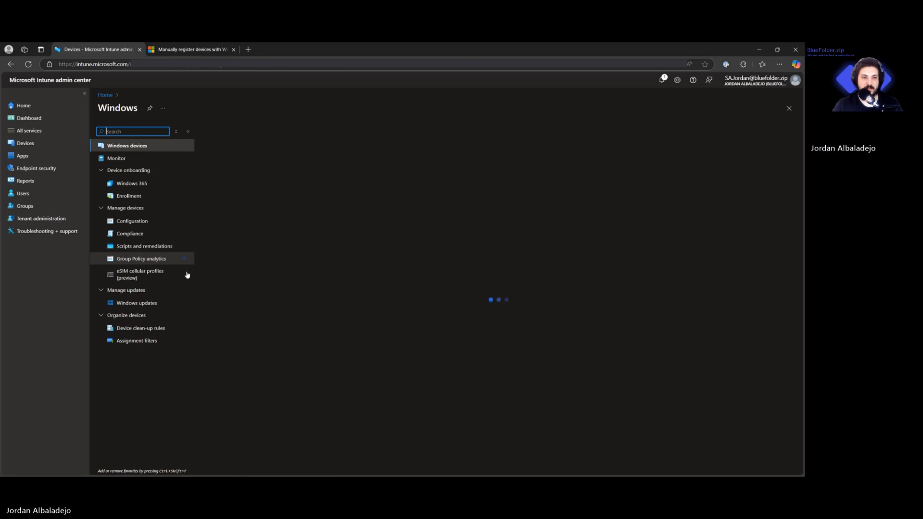
left_click(129, 196)
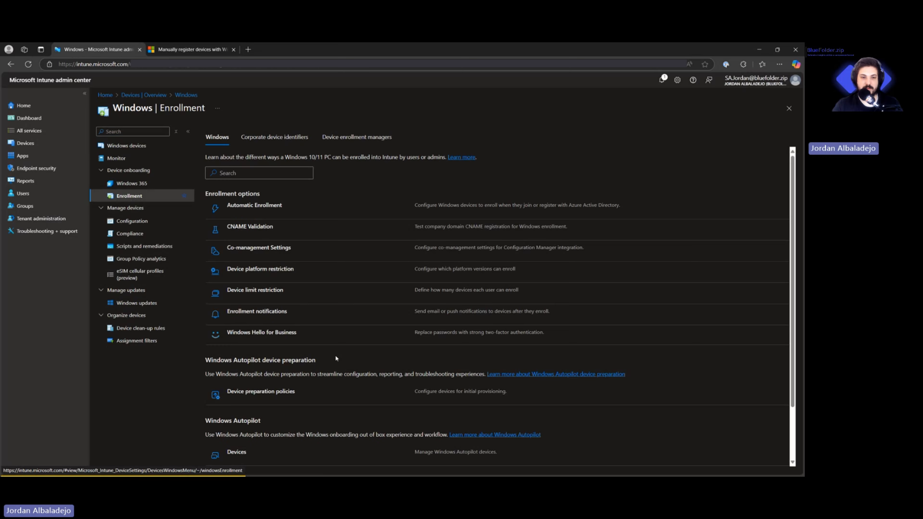
scroll(296, 386, "down", 2)
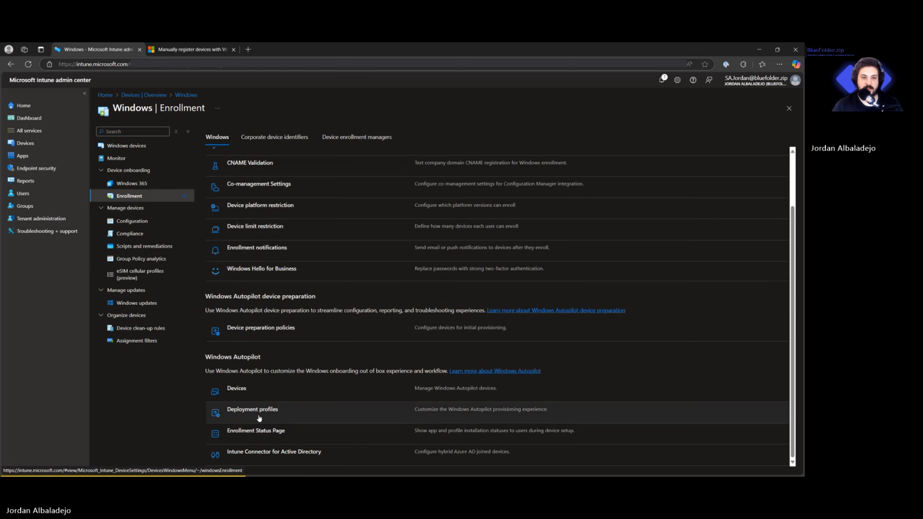
left_click(234, 389)
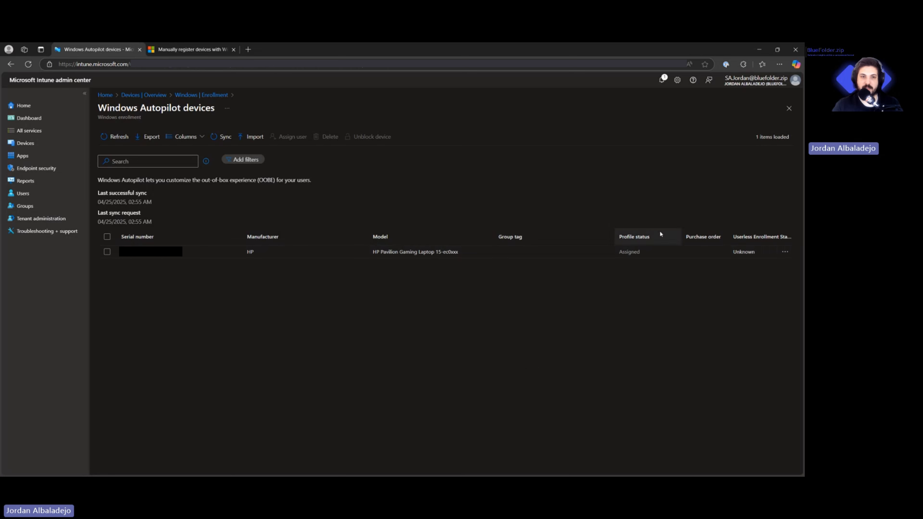
Step: Open the CSV import form for Autopilot devices and the documentation on manually registering devices with Windows Autopilot
left_click(246, 140)
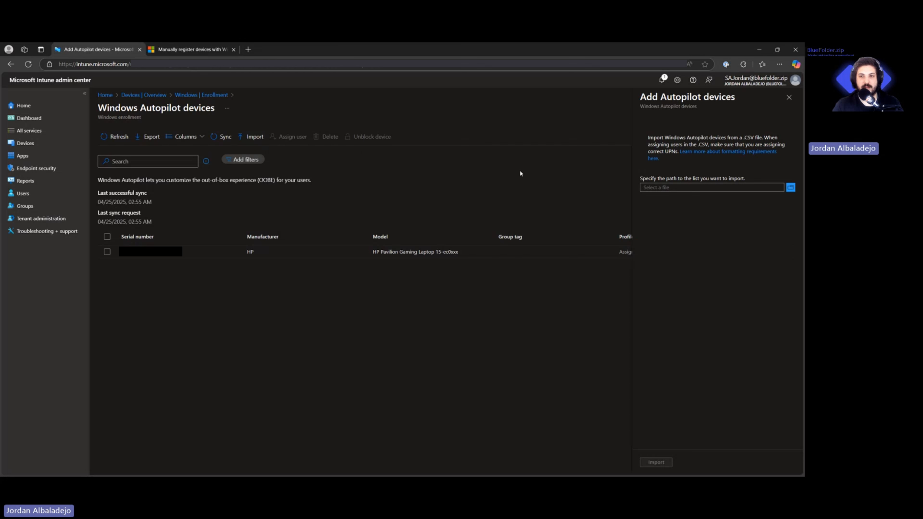
left_click(705, 156)
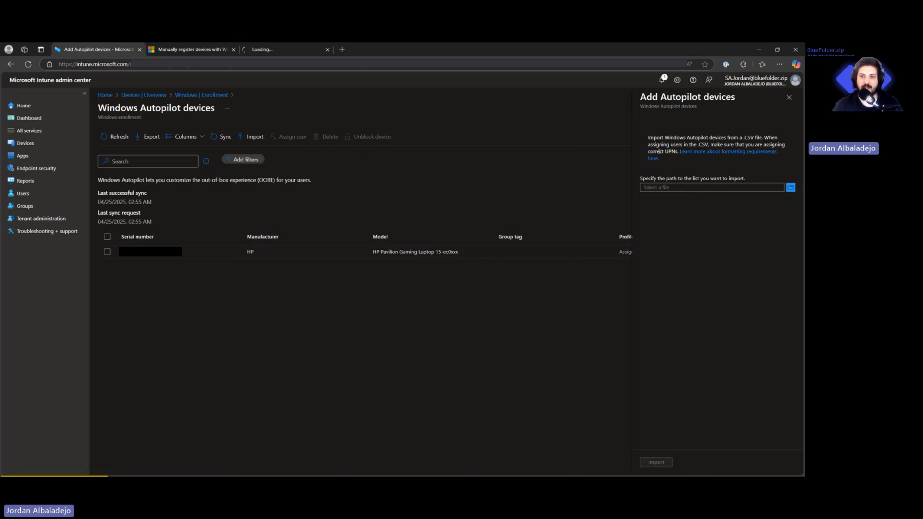
left_click(234, 49)
left_click(216, 50)
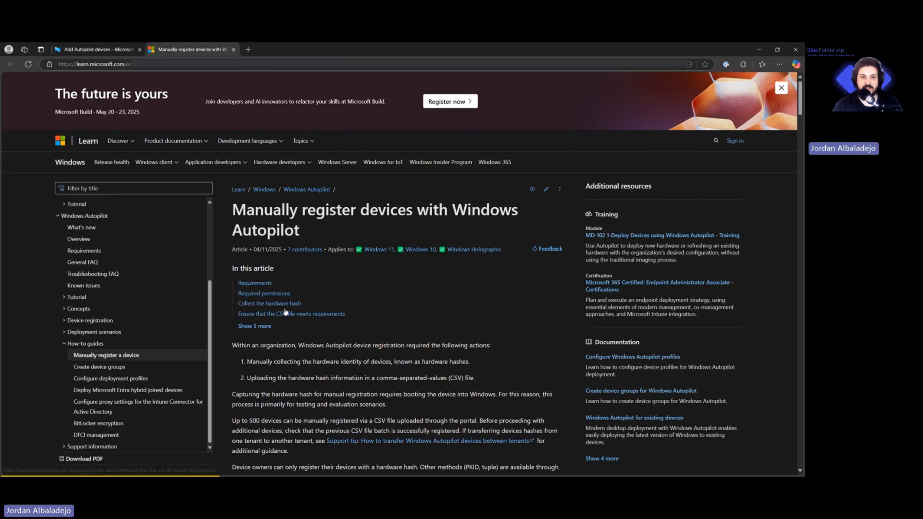
Step: Examine the article's registration actions and hardware hash collection methods, and close both the article and the Autopilot device import form
scroll(329, 317, "down", 3)
scroll(340, 317, "down", 1)
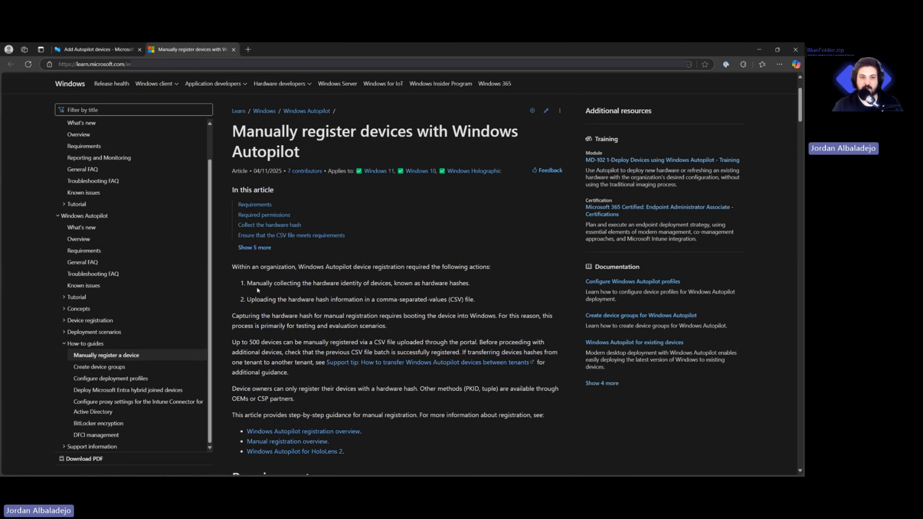
left_click_drag(249, 286, 394, 285)
left_click(292, 298)
scroll(420, 283, "down", 10)
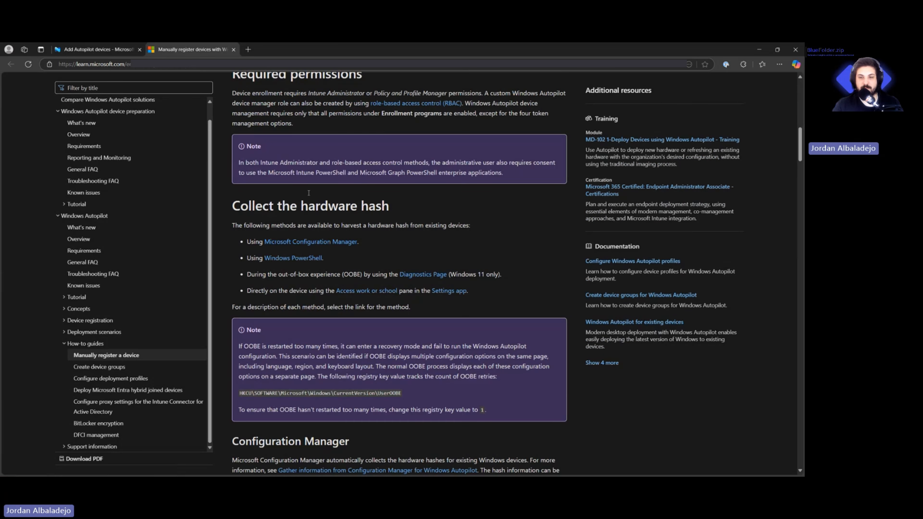
scroll(337, 214, "up", 10)
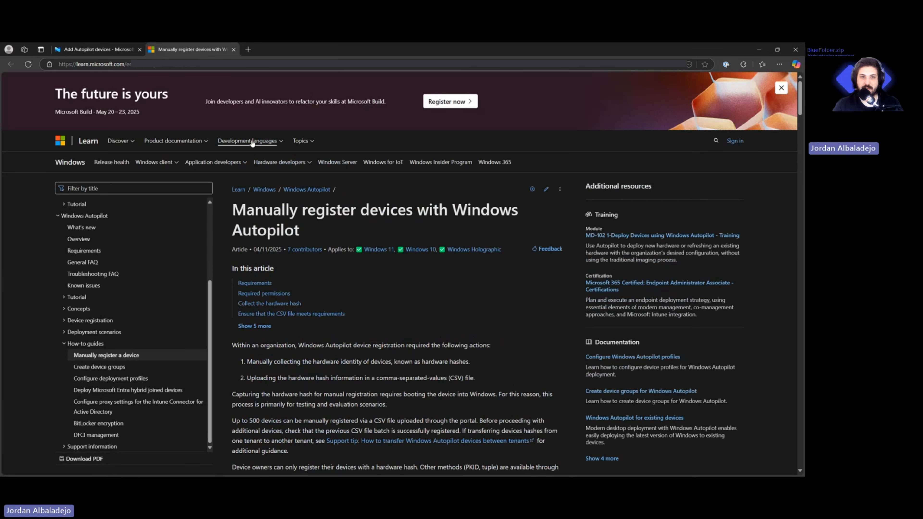
left_click(233, 49)
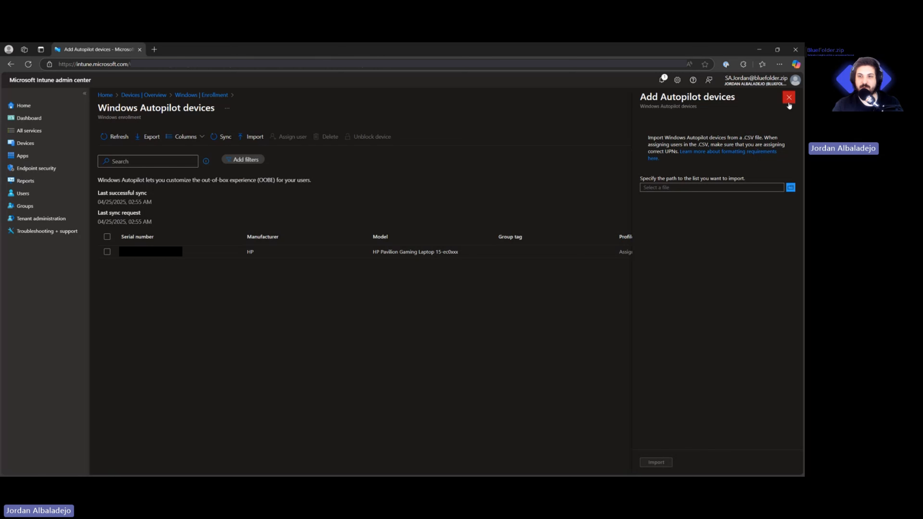
left_click(787, 103)
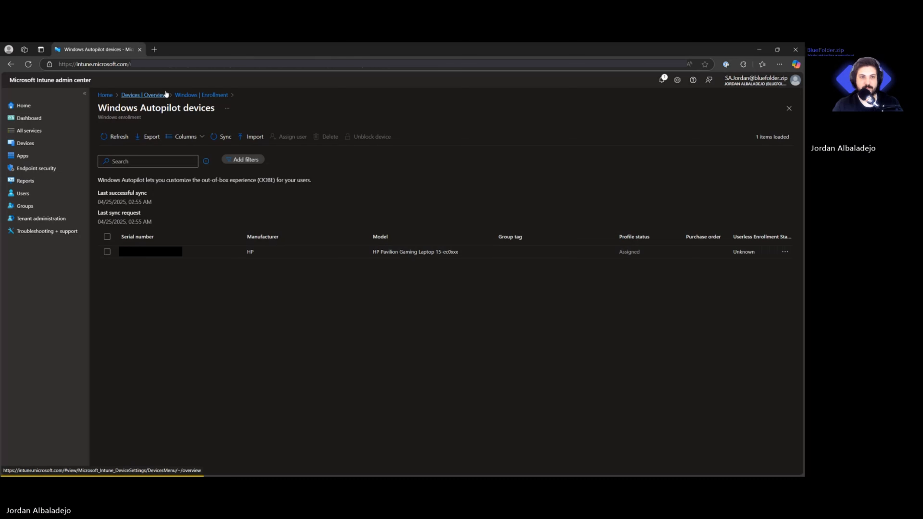
Step: Open the general device enrollment options and view the Windows Autopilot device preparation section
left_click(151, 95)
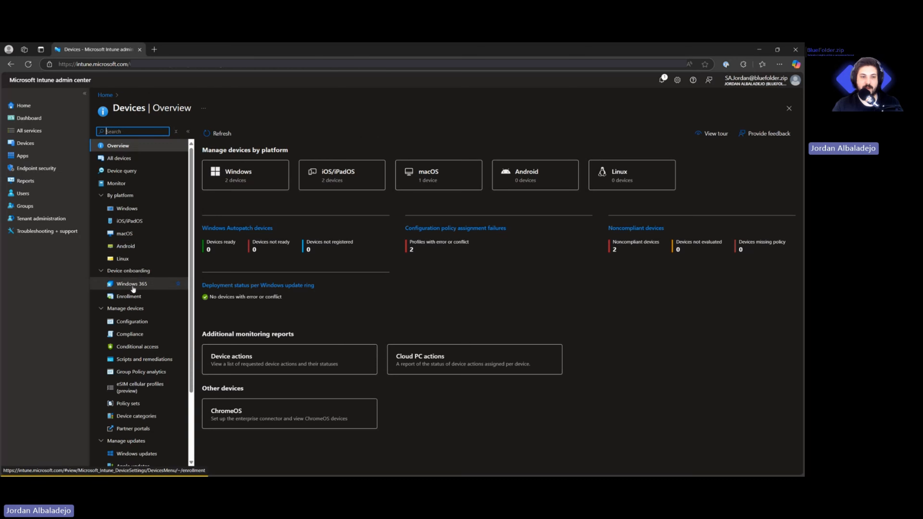
left_click(130, 296)
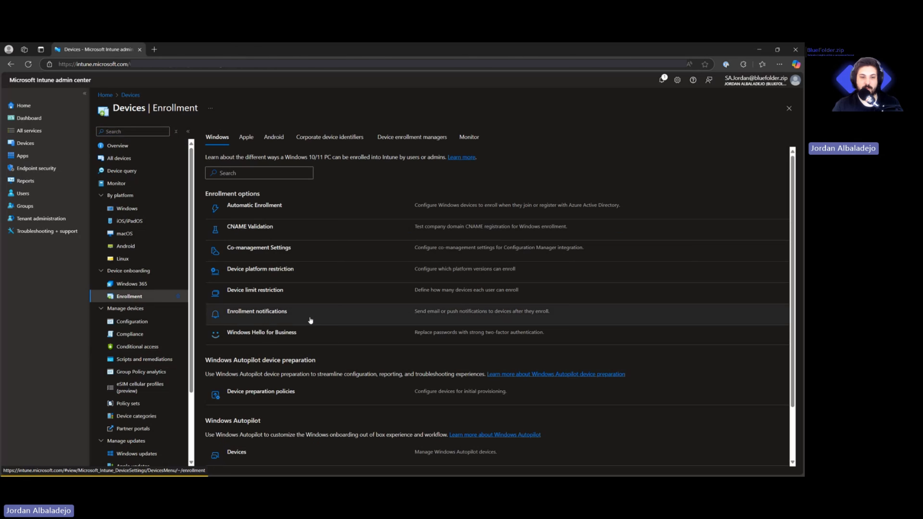
scroll(253, 370, "down", 2)
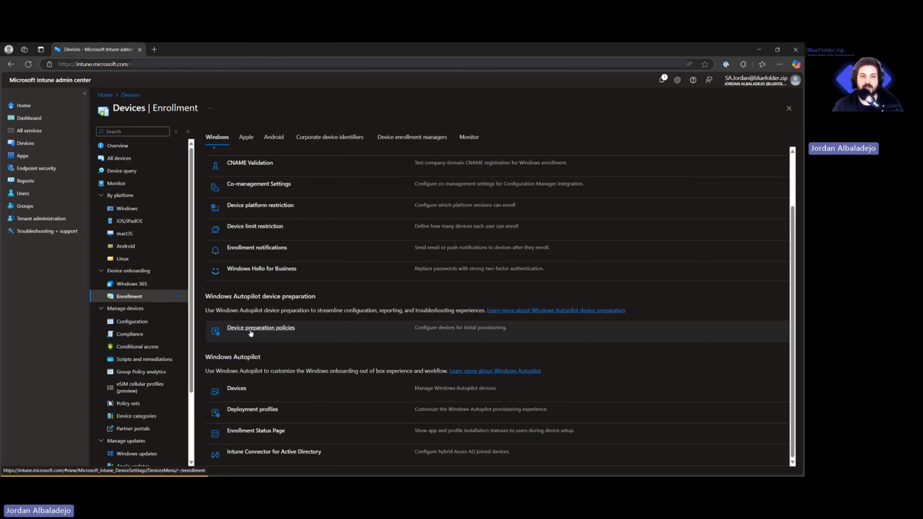
Step: Open the list of all groups and widen its Name column
left_click(29, 206)
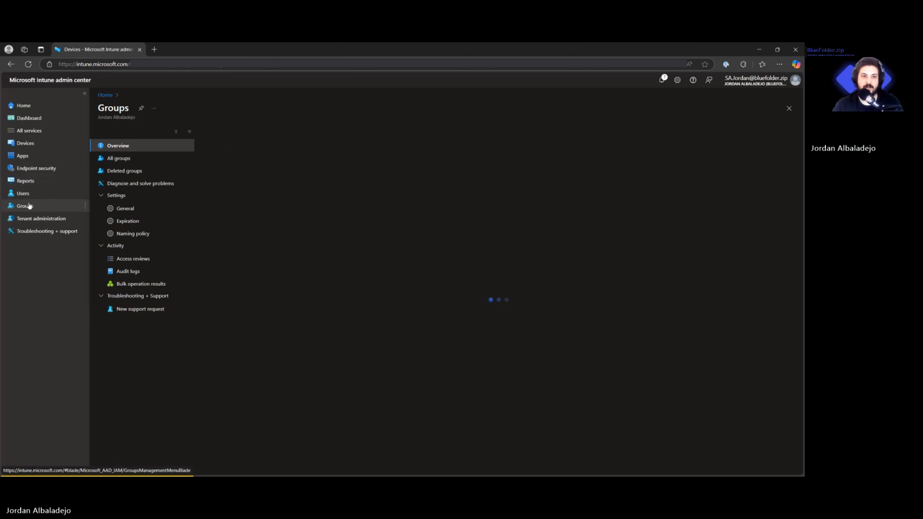
left_click(131, 159)
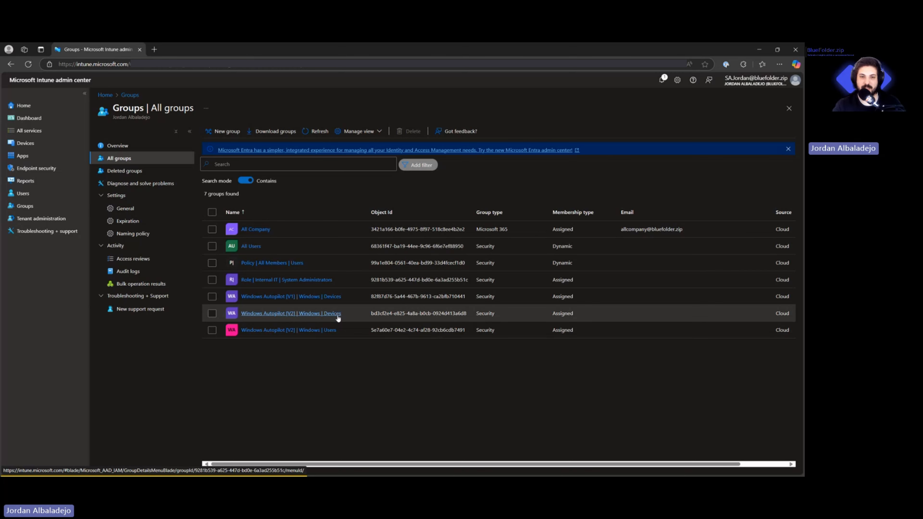
left_click_drag(367, 212, 382, 212)
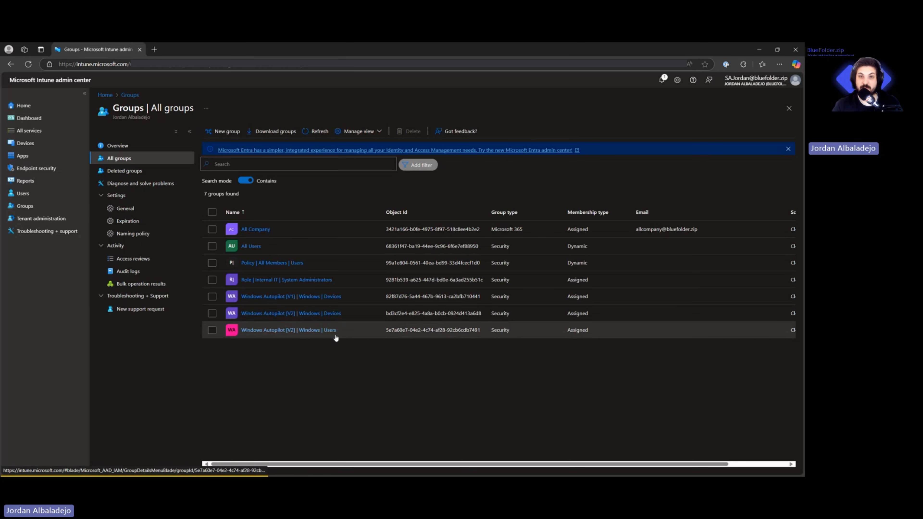
Step: Examine the owners, the available owner candidates and the members of the Windows Autopilot [V2] | Windows | Devices group
left_click(308, 315)
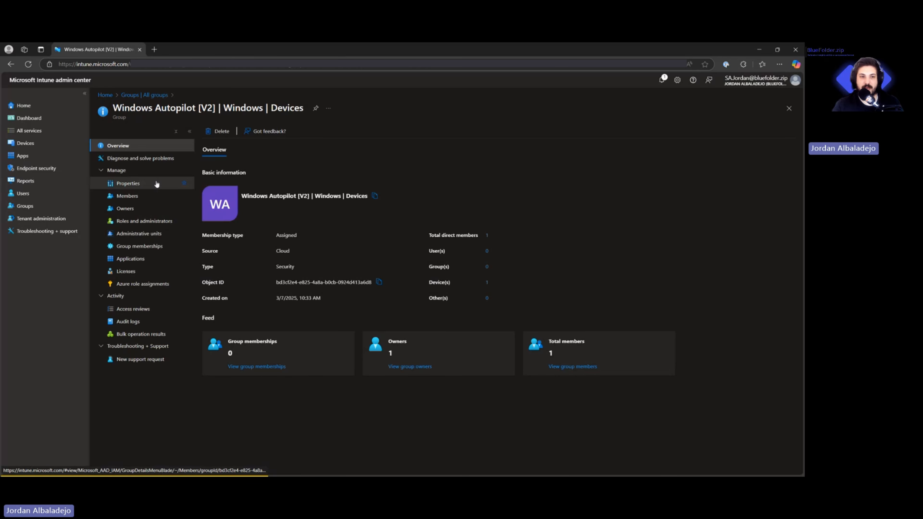
left_click(144, 207)
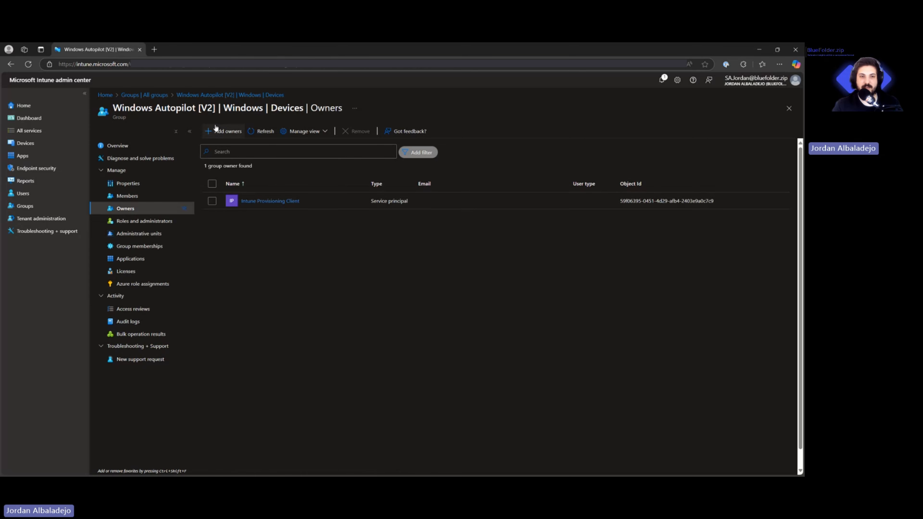
left_click(219, 130)
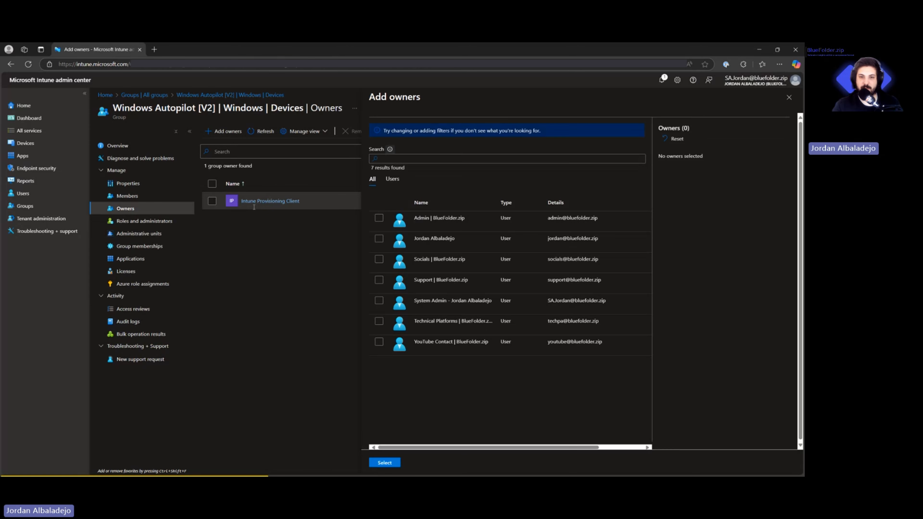
left_click(789, 97)
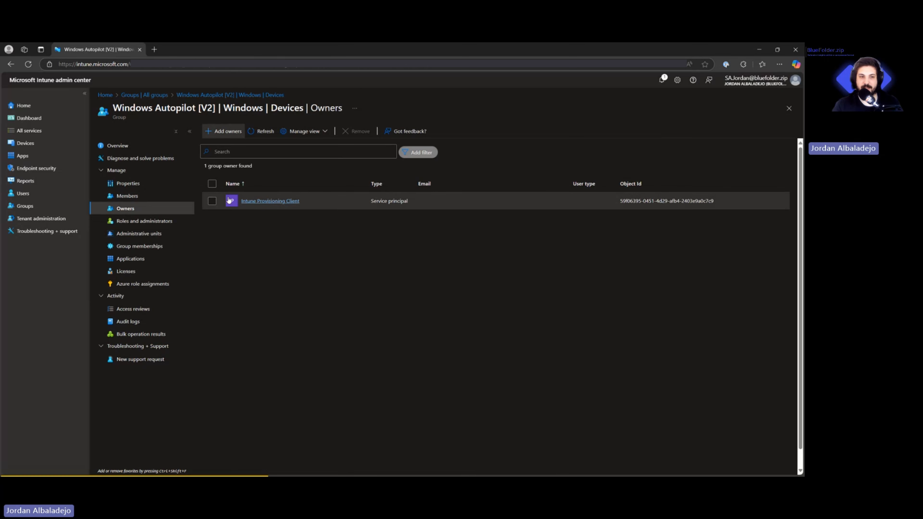
left_click(134, 197)
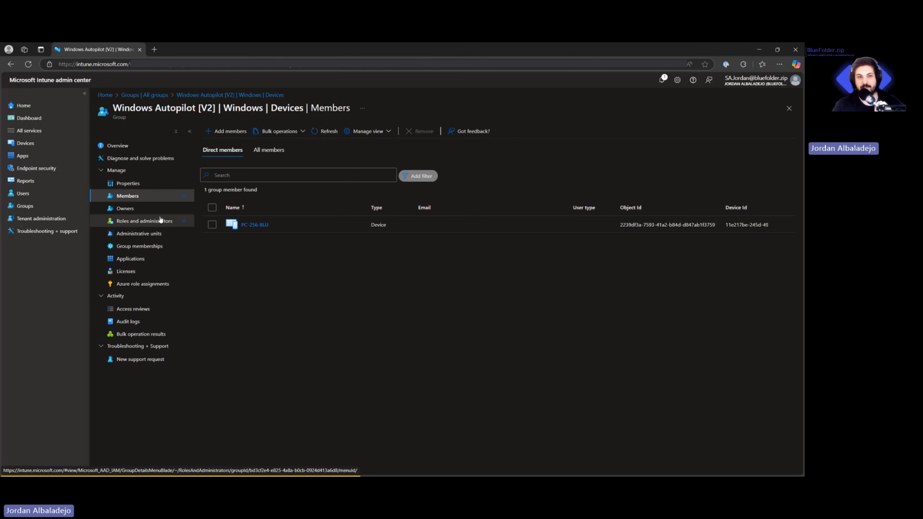
Step: View the members of the Windows Autopilot [V2] | Windows | Users group
left_click(156, 96)
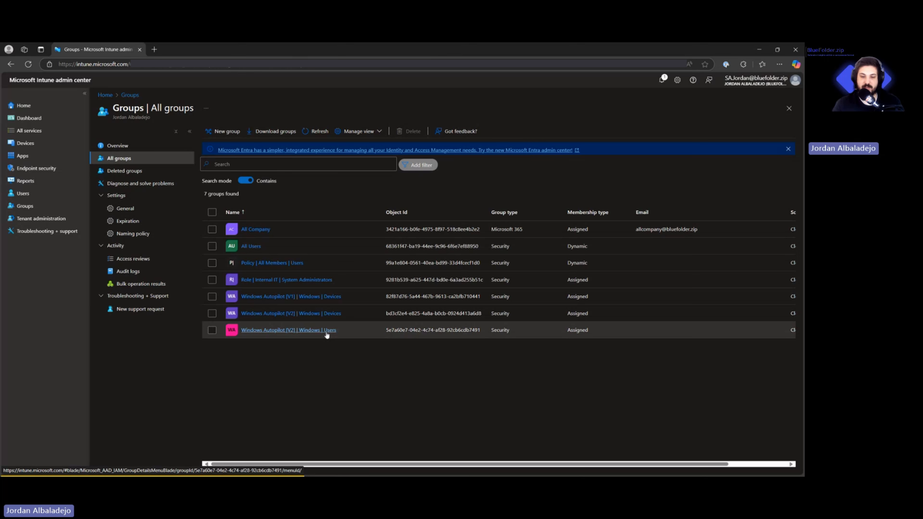
left_click(326, 333)
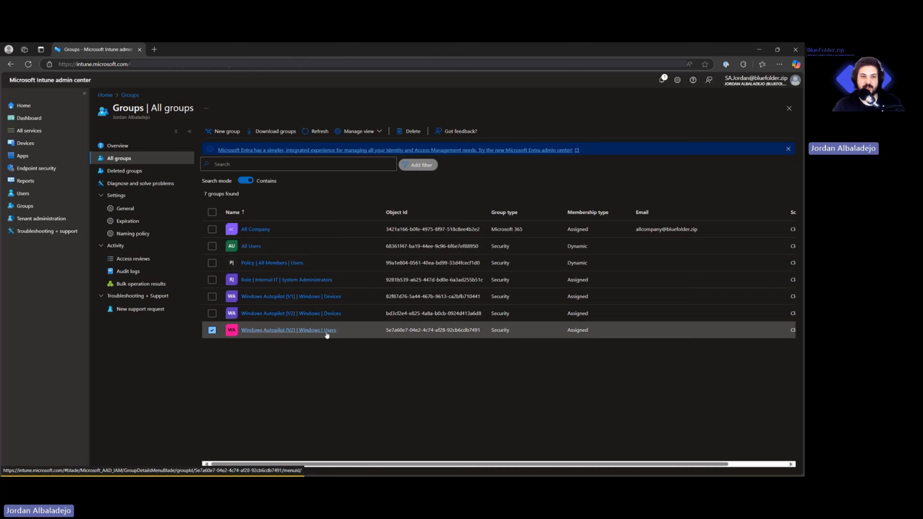
left_click(161, 198)
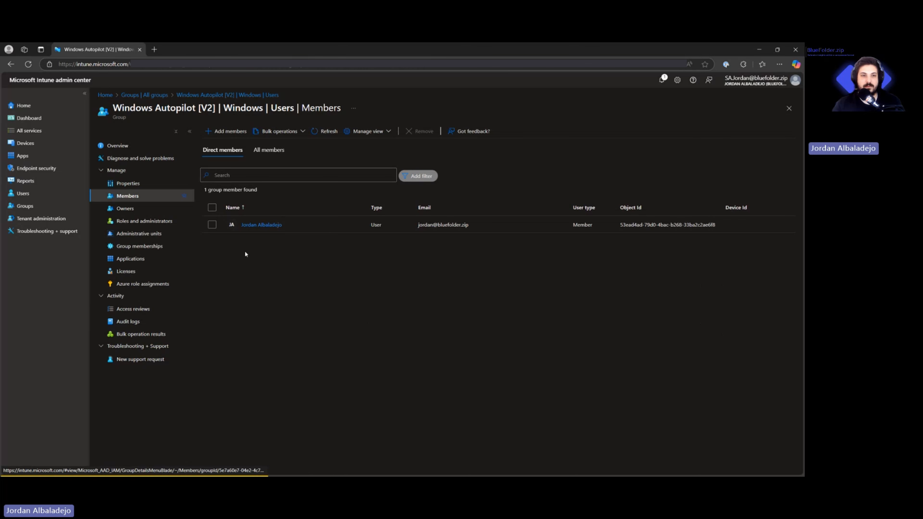
Step: Open entra.microsoft.com in a new tab, sign in with the system admin account and expand the Devices section of the Microsoft Entra admin center
left_click(154, 49)
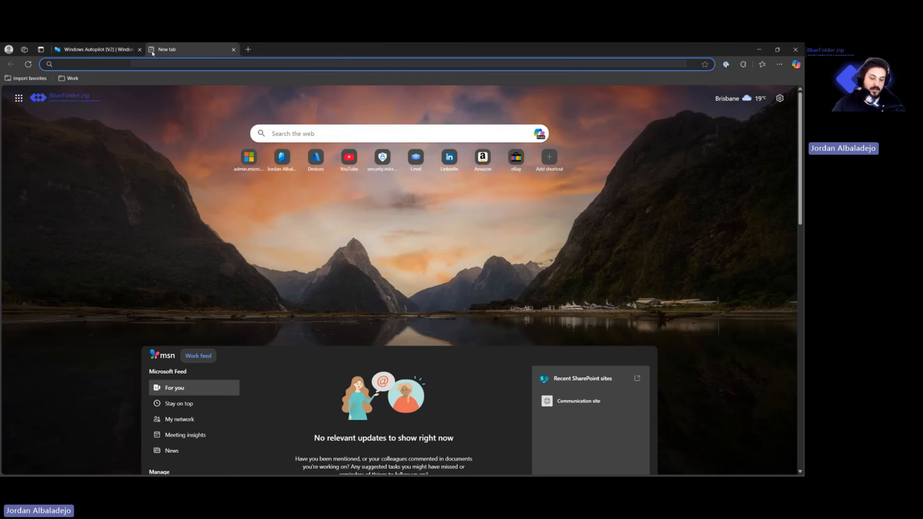
type("entra.microsoft.com")
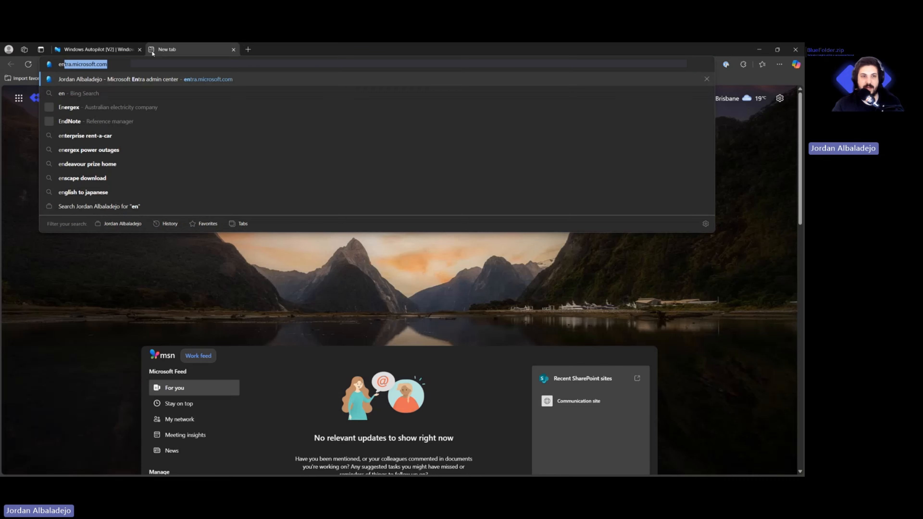
key("Return")
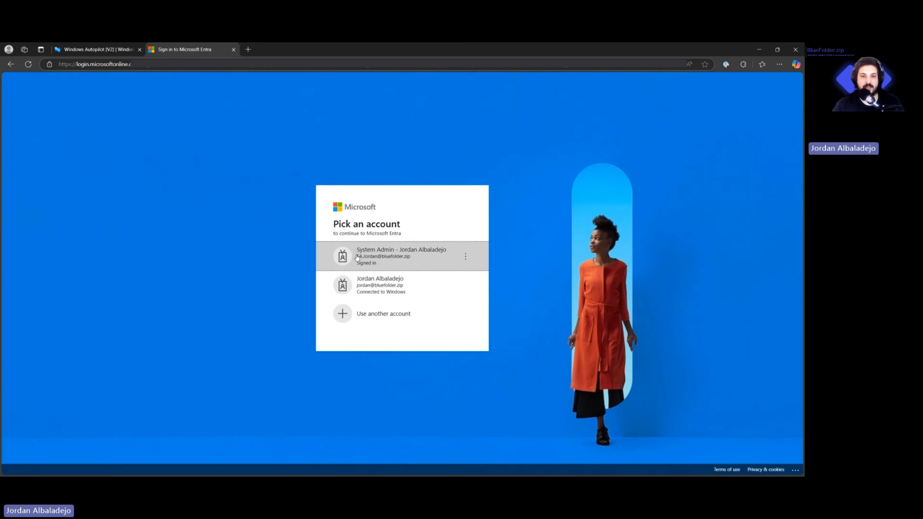
left_click(358, 250)
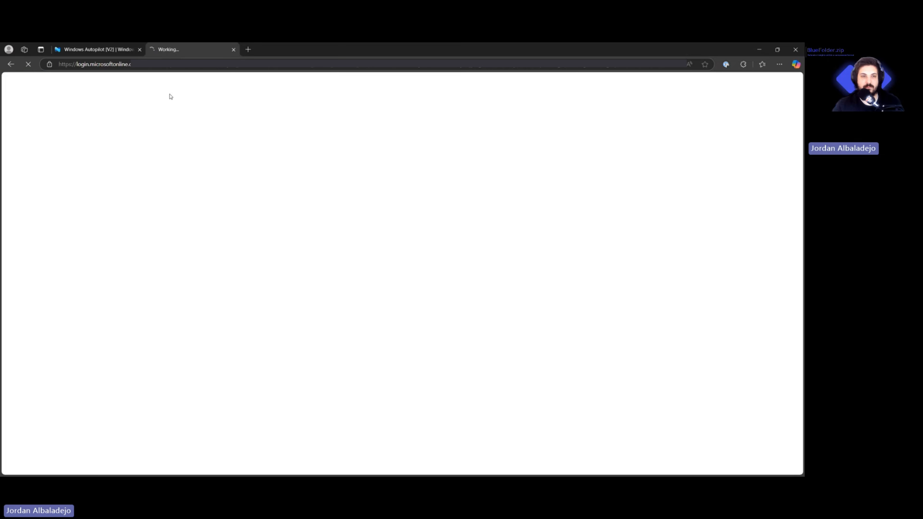
left_click(107, 52)
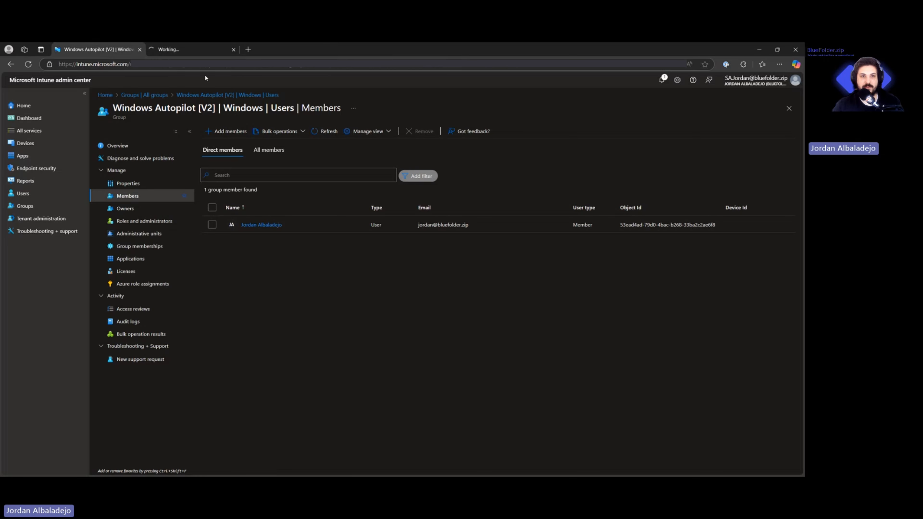
left_click(179, 51)
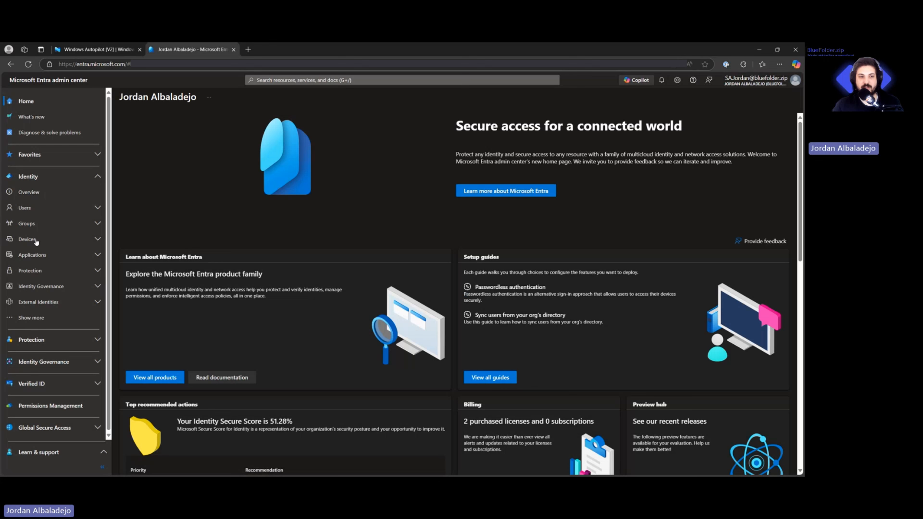
left_click(47, 241)
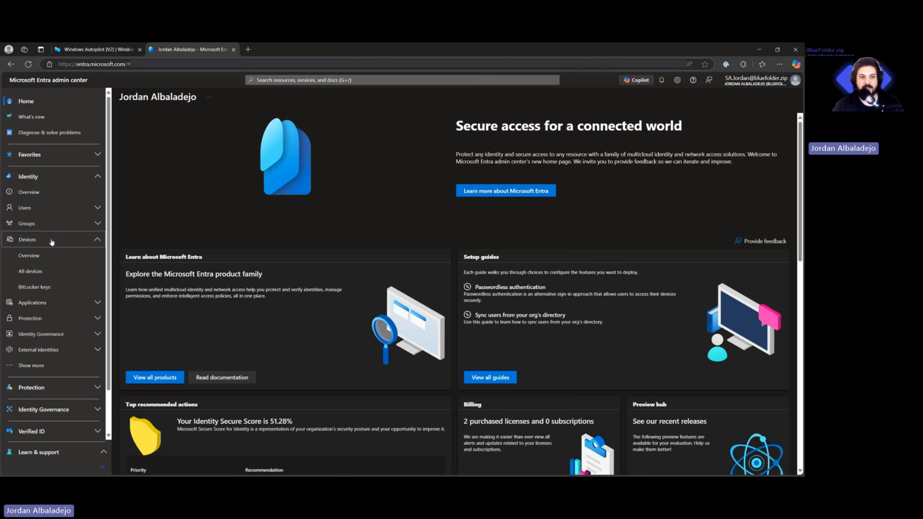
left_click(37, 272)
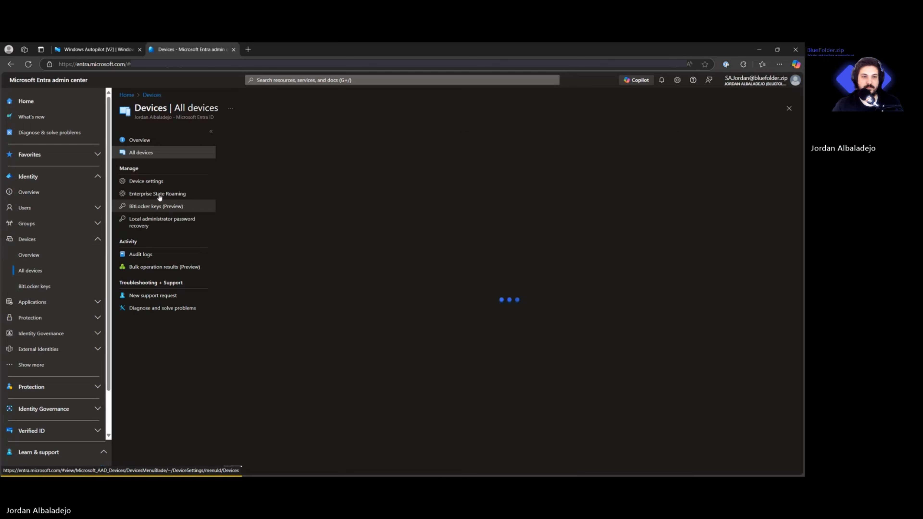
left_click(156, 183)
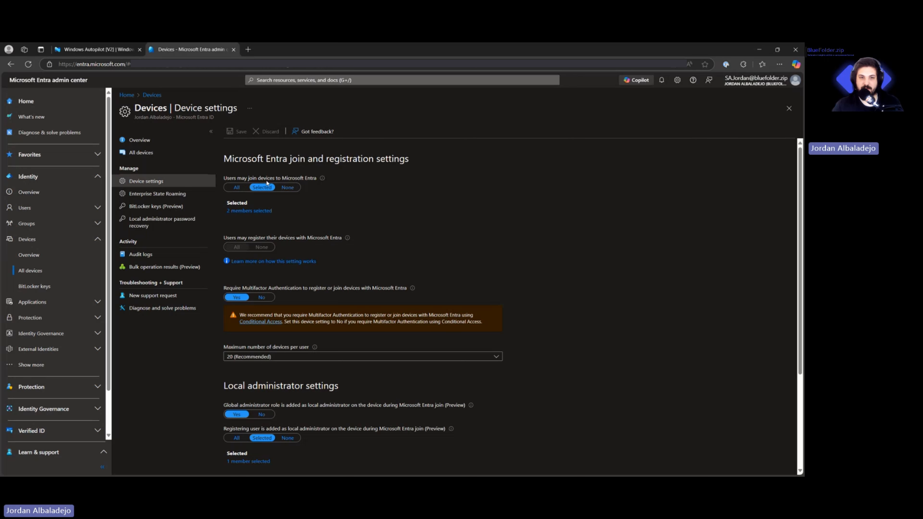
left_click(254, 212)
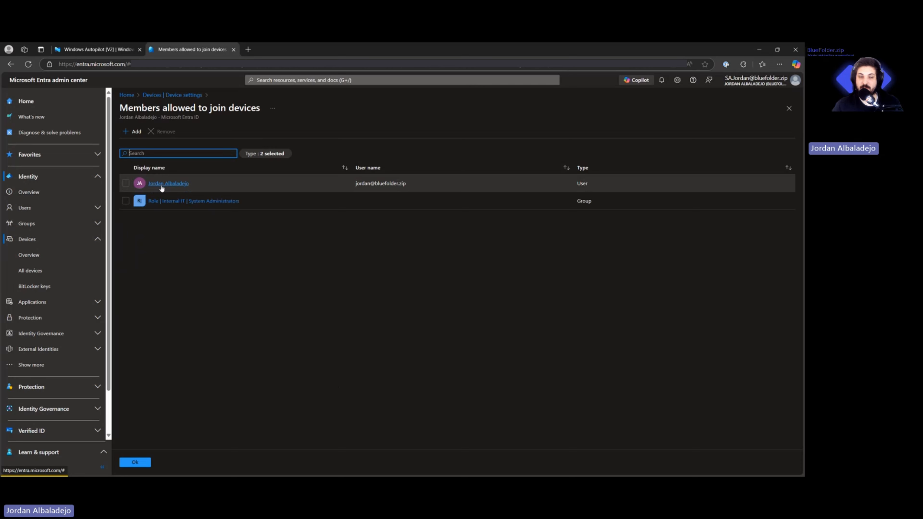
left_click(93, 51)
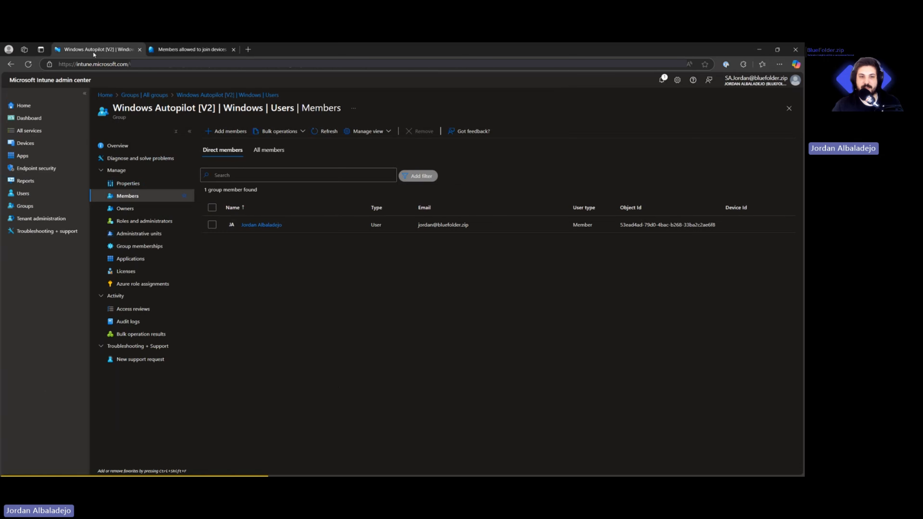
left_click(193, 49)
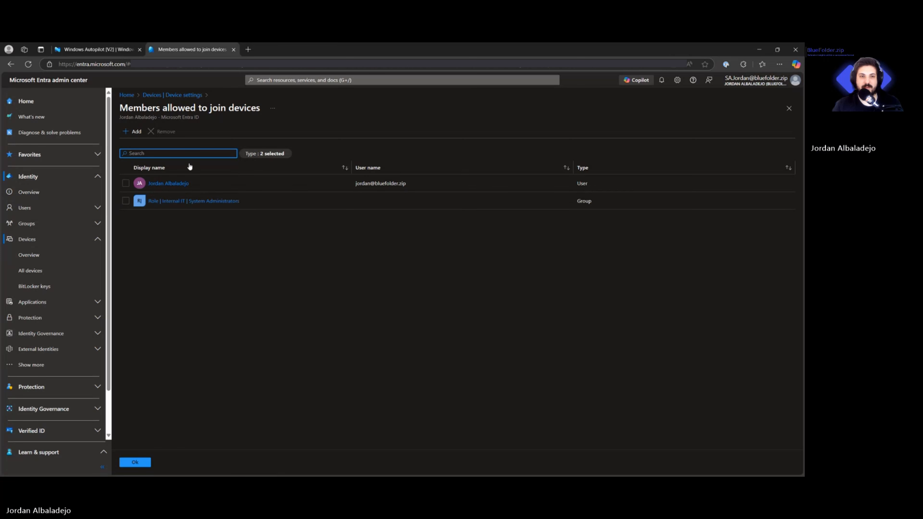
left_click(233, 50)
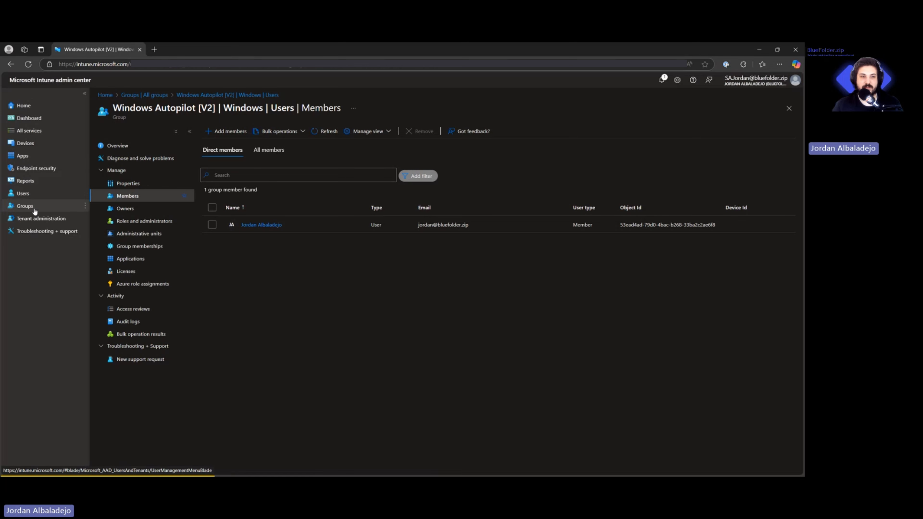
Step: Open the Windows Autopilot device preparation policies from the Windows enrollment options in Intune
left_click(25, 144)
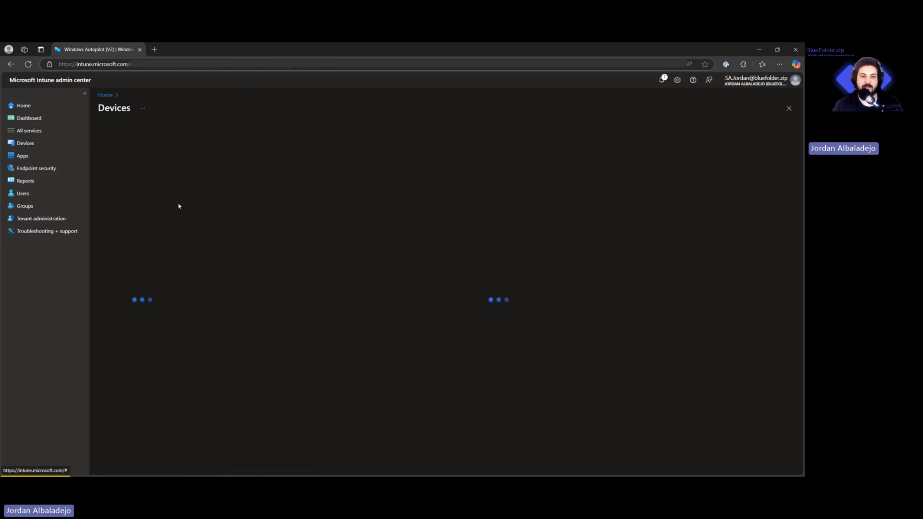
left_click(260, 180)
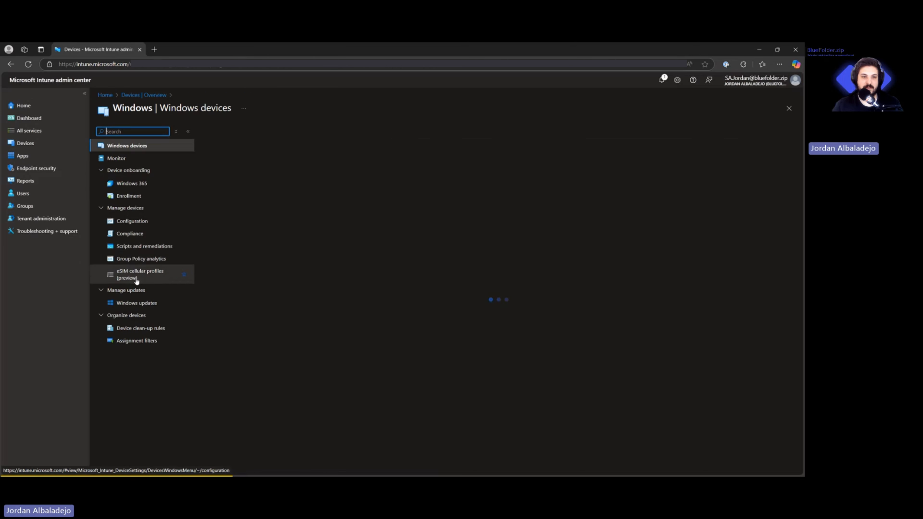
left_click(129, 196)
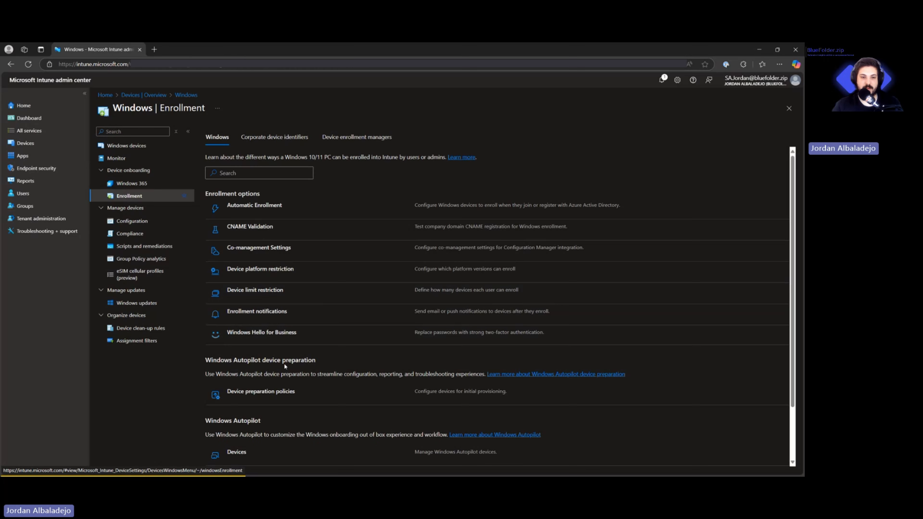
scroll(284, 363, "down", 1)
left_click(254, 355)
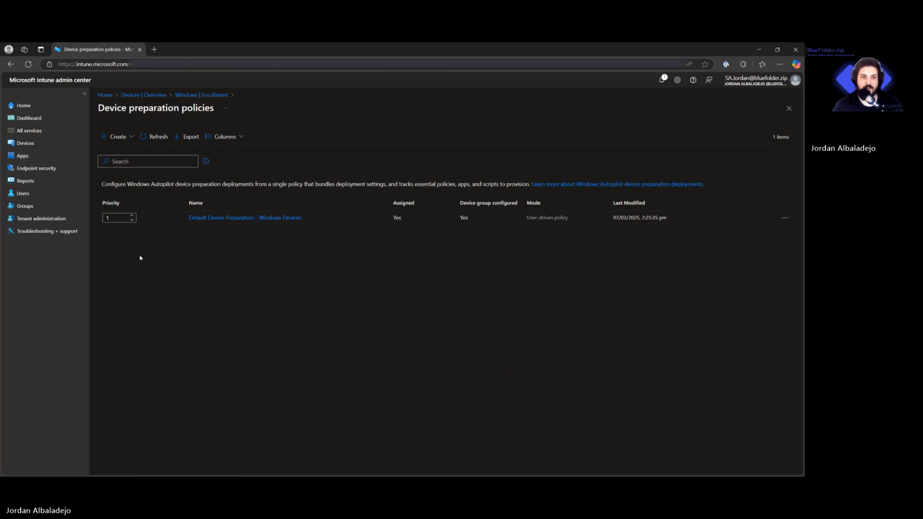
Step: Start a new User Driven device preparation policy and name it "🖥️ YouTube Demo"
left_click(133, 140)
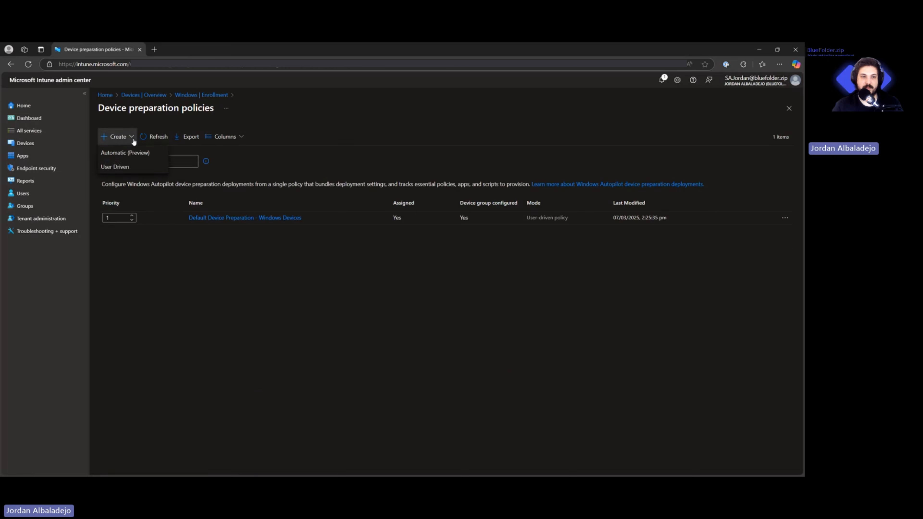
left_click(124, 168)
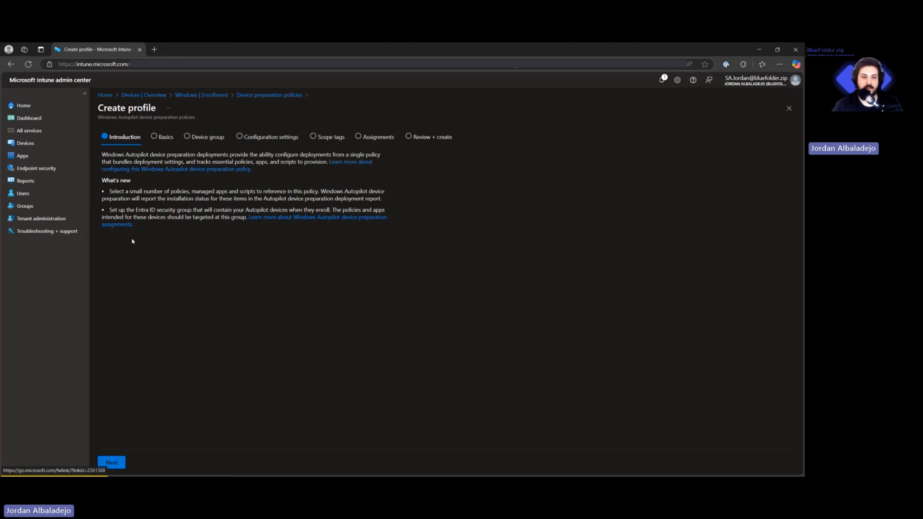
left_click(117, 463)
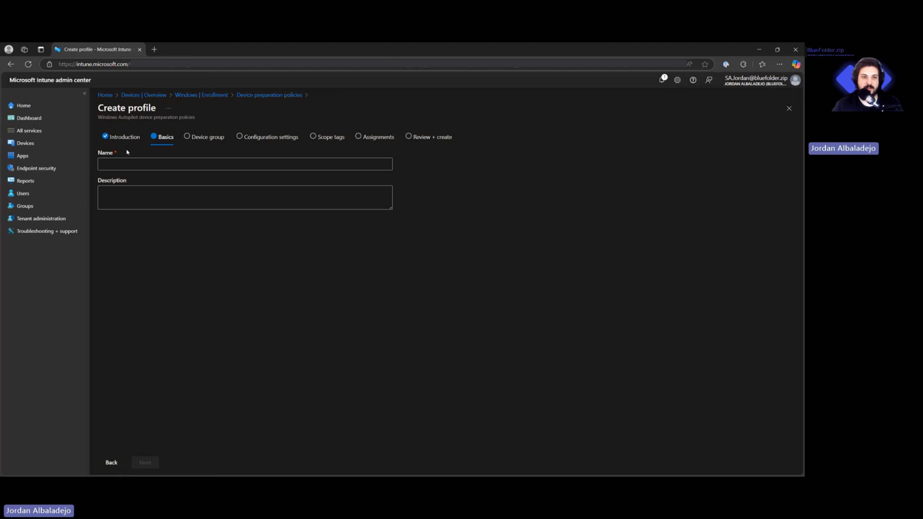
left_click(132, 168)
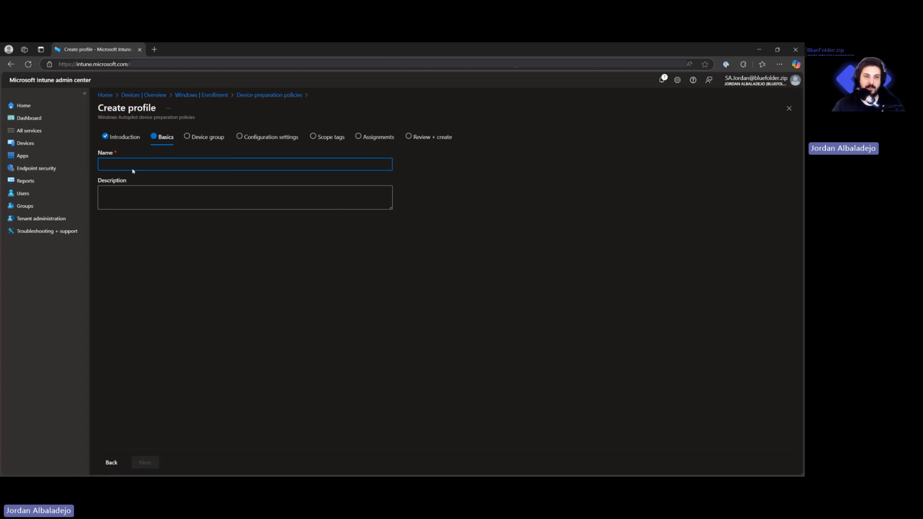
type("🖥️")
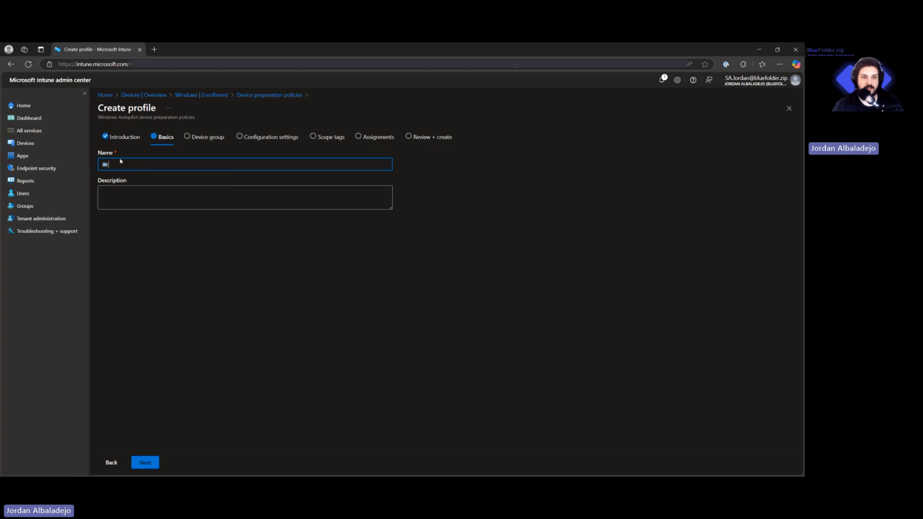
type("Yo")
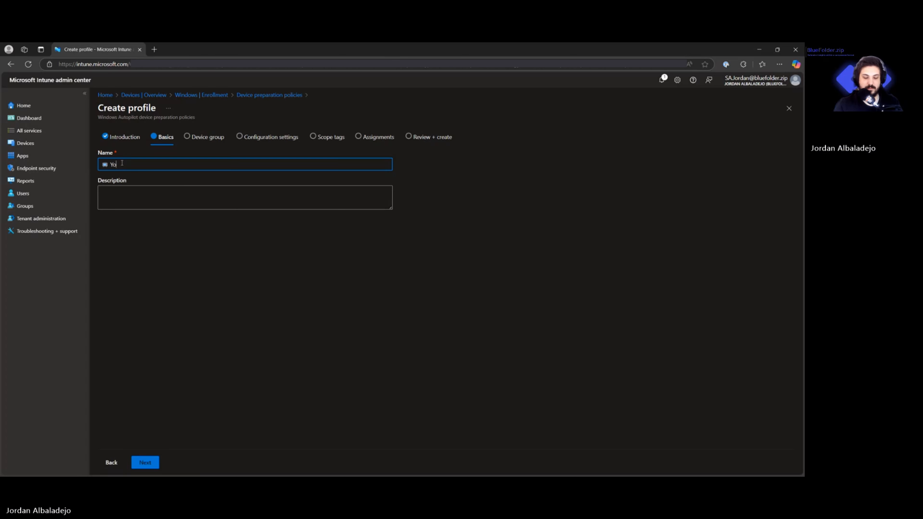
type("uTube Demo")
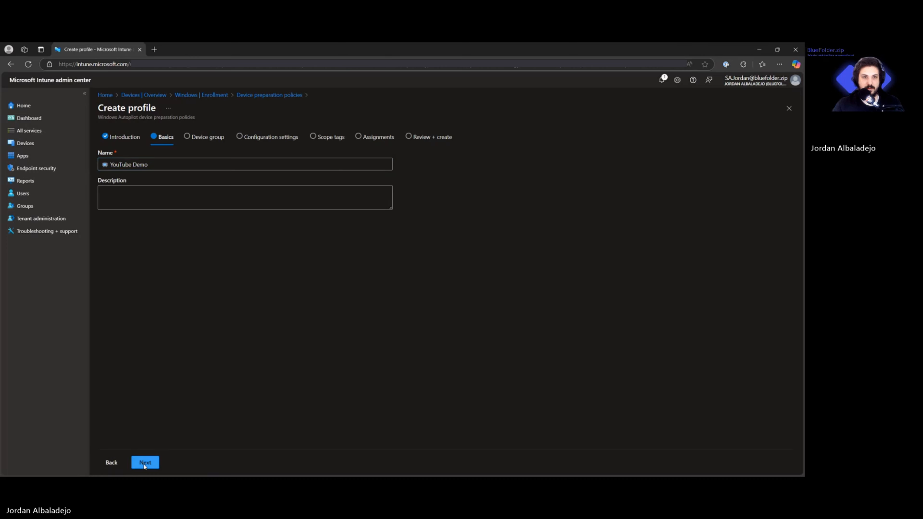
left_click(145, 463)
Step: Assign the Windows Autopilot [V2] | Windows | Devices group as the policy's device group and proceed to the configuration settings
left_click(125, 196)
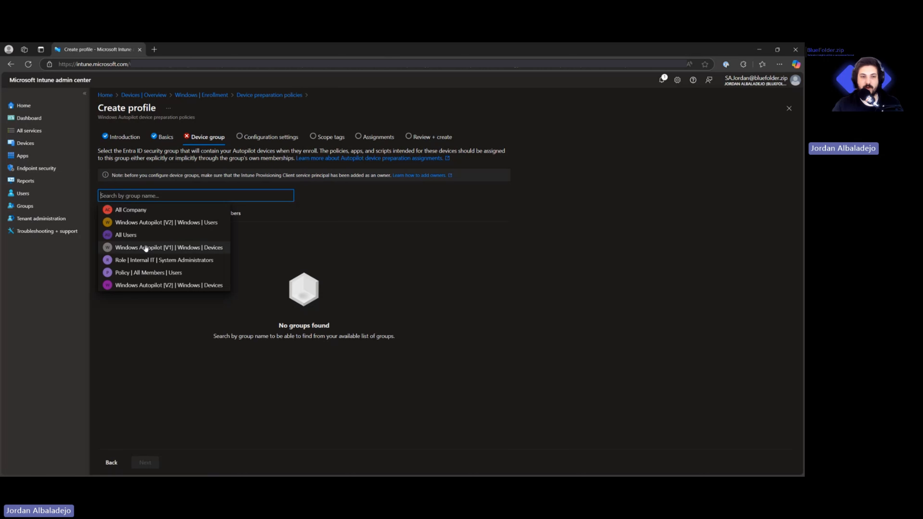
left_click(150, 287)
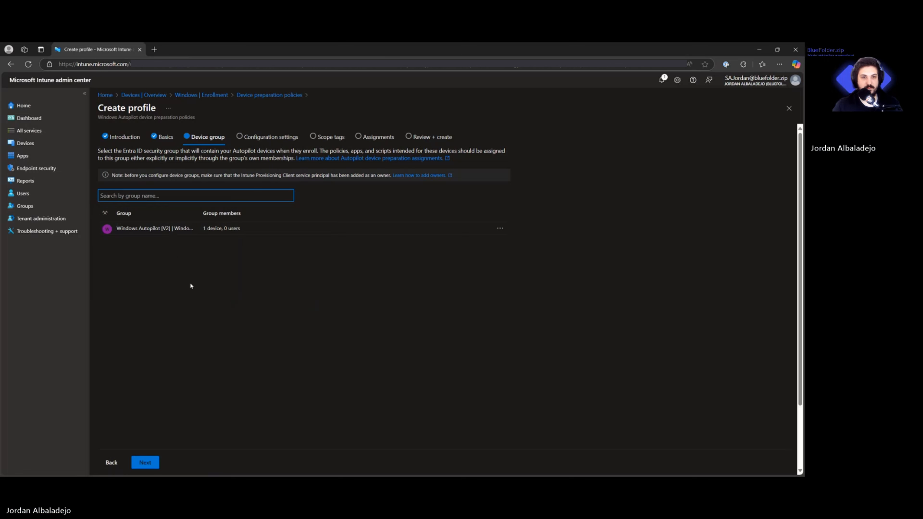
left_click(151, 463)
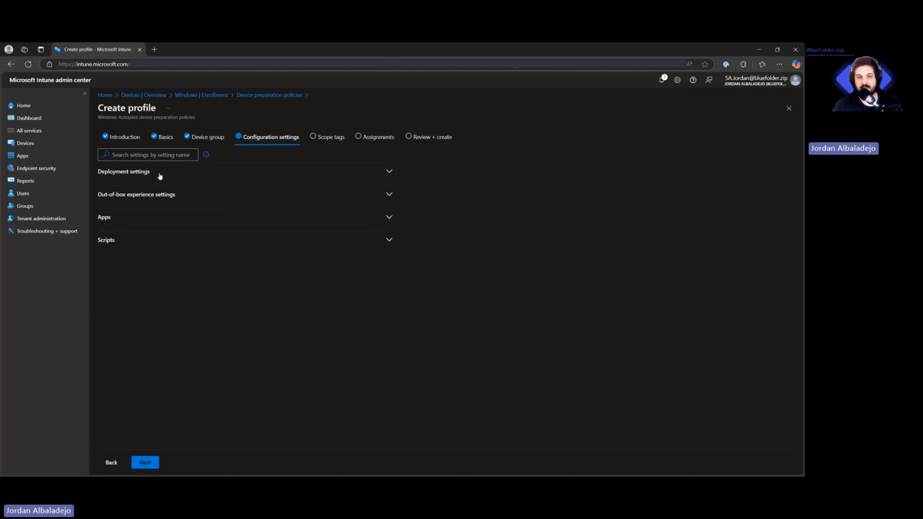
Step: Check the deployment options, keeping User-driven mode, Single user type and Microsoft Entra joined as the join type
left_click(151, 177)
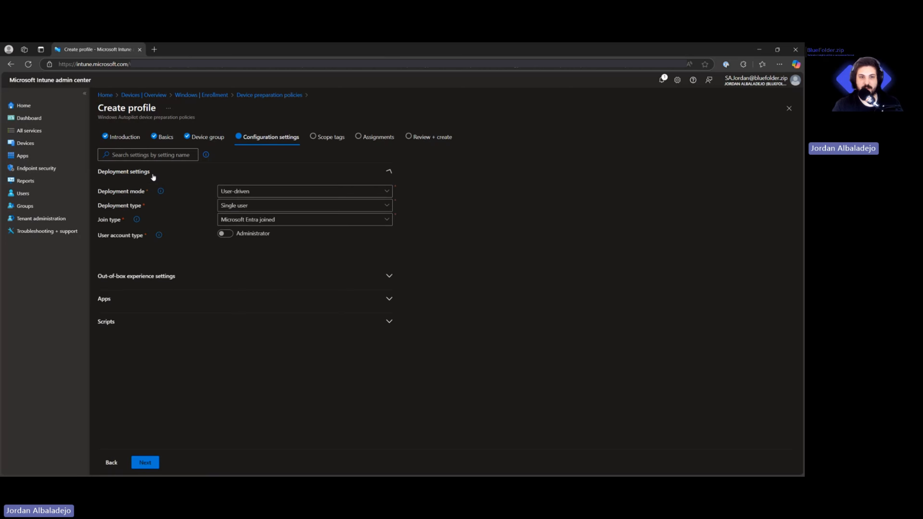
left_click(250, 193)
left_click(249, 193)
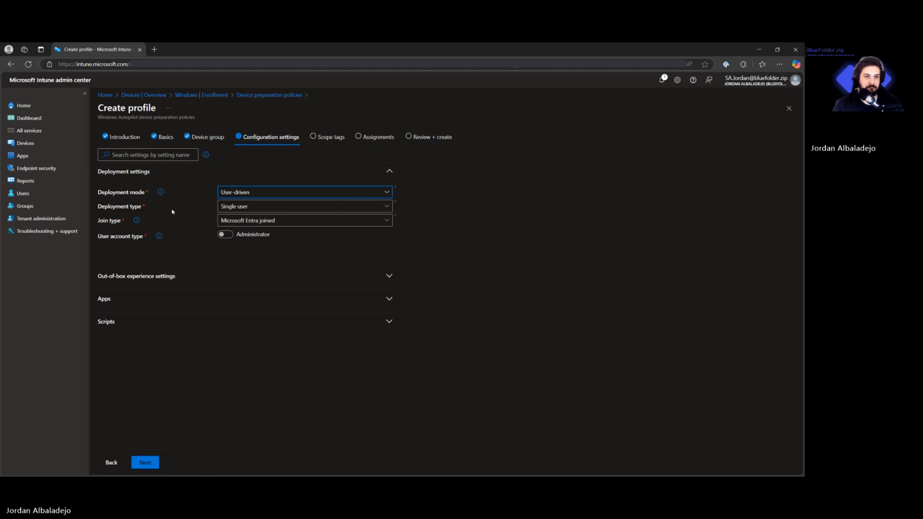
left_click(252, 207)
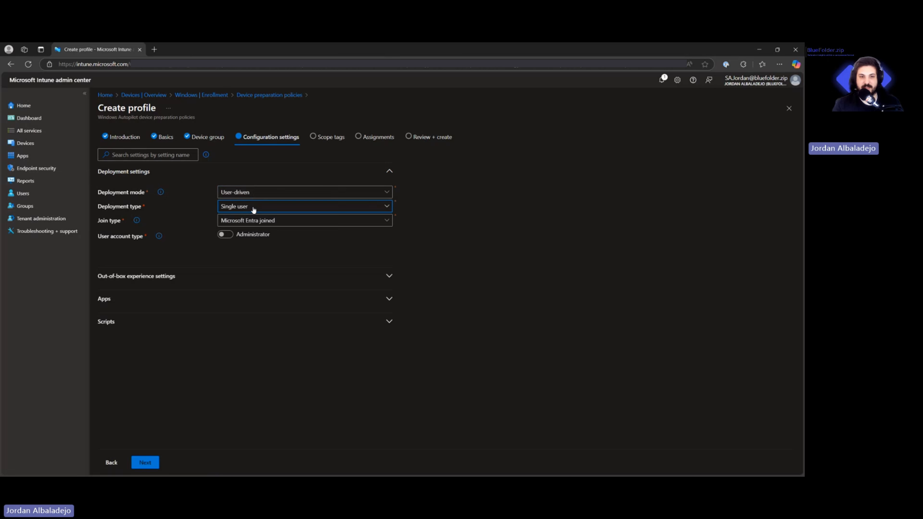
left_click(254, 215)
left_click(259, 222)
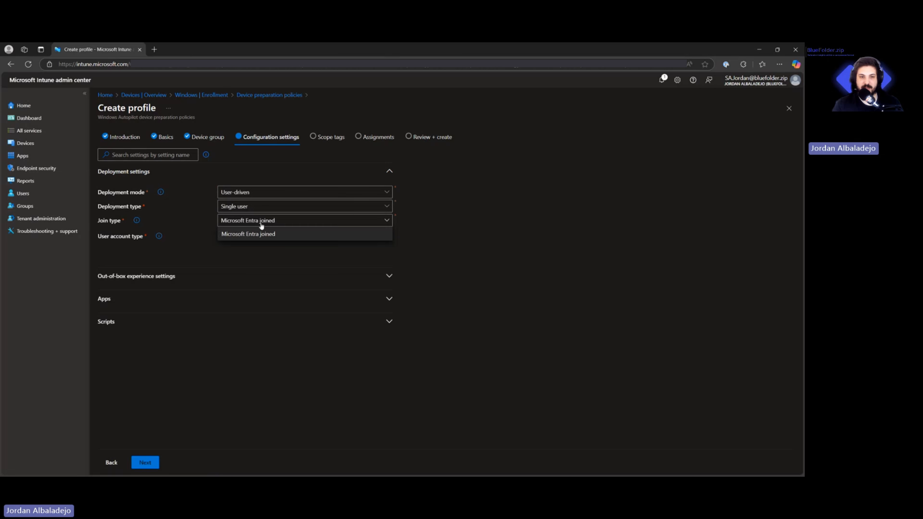
left_click(251, 234)
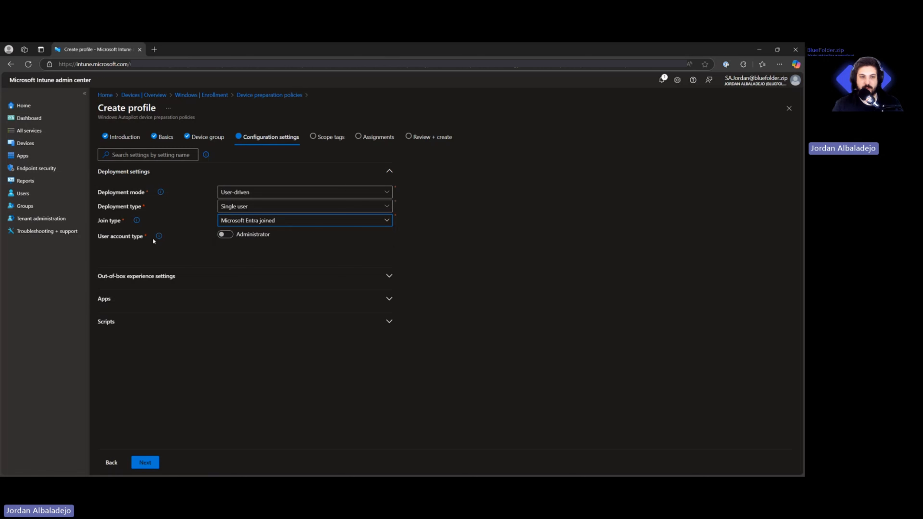
Step: Set the user account type in the deployment settings to Standard User
left_click(227, 235)
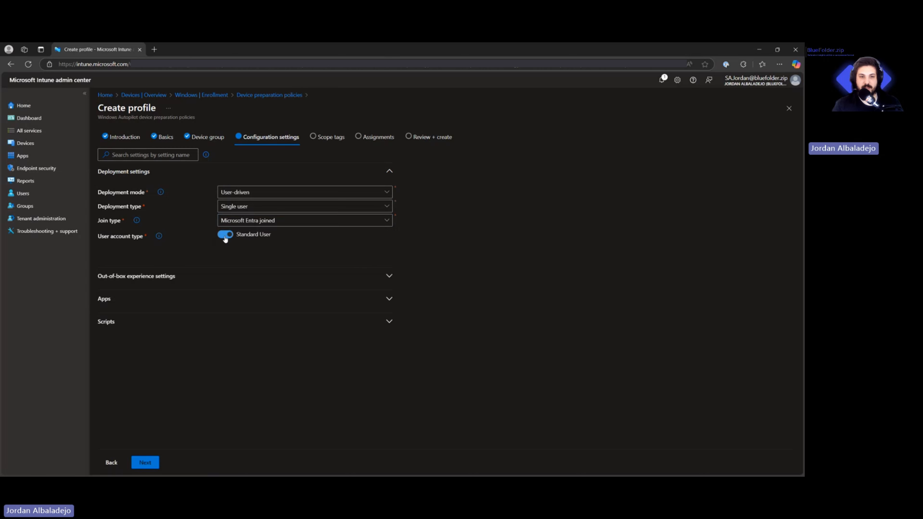
left_click(228, 235)
left_click(228, 235)
left_click(229, 234)
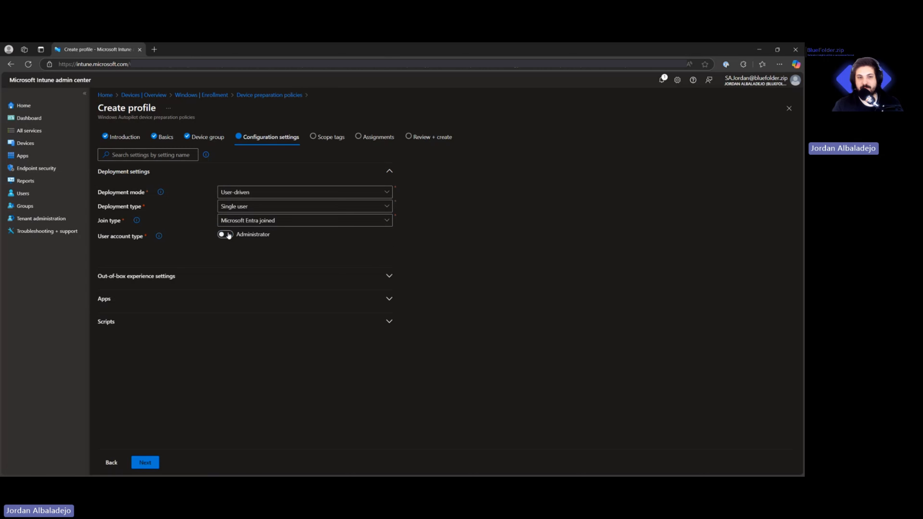
left_click(228, 235)
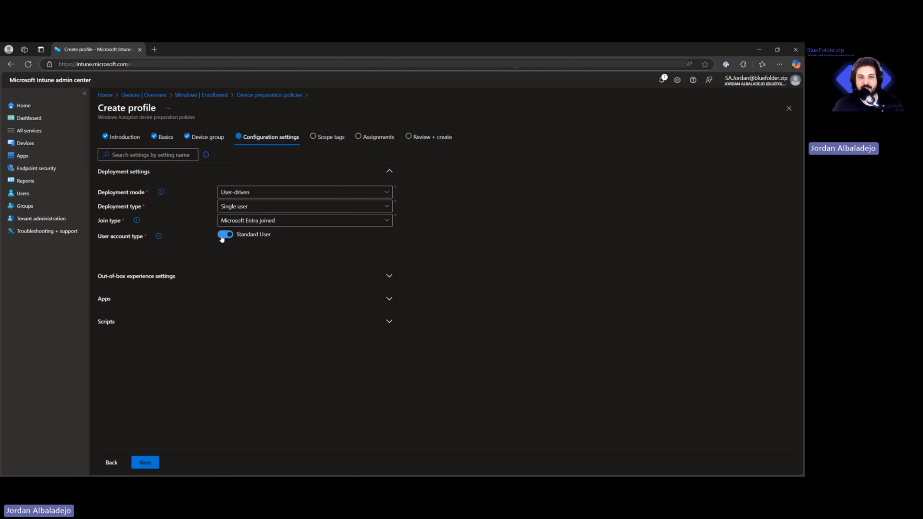
Step: In the out-of-box experience settings, disallow skipping setup after multiple attempts and keep the link to diagnostics set to Yes
left_click(203, 276)
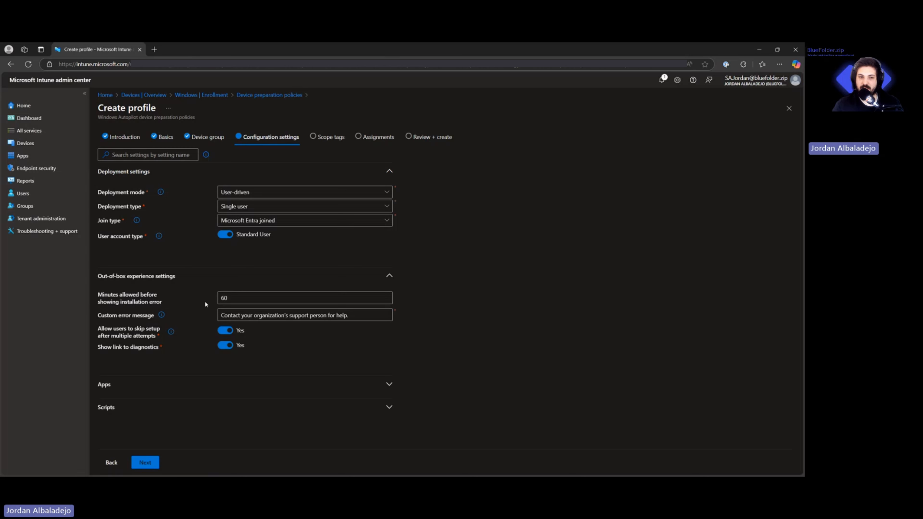
left_click(251, 315)
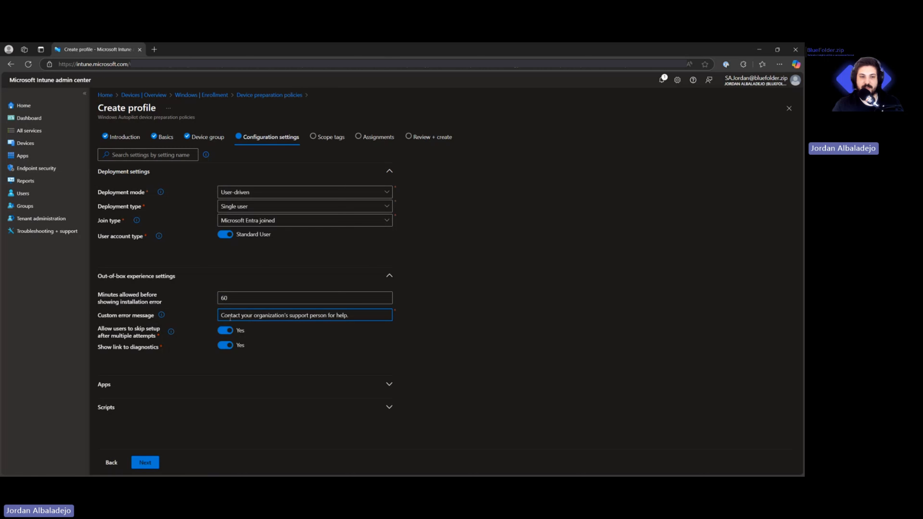
left_click_drag(223, 316, 365, 311)
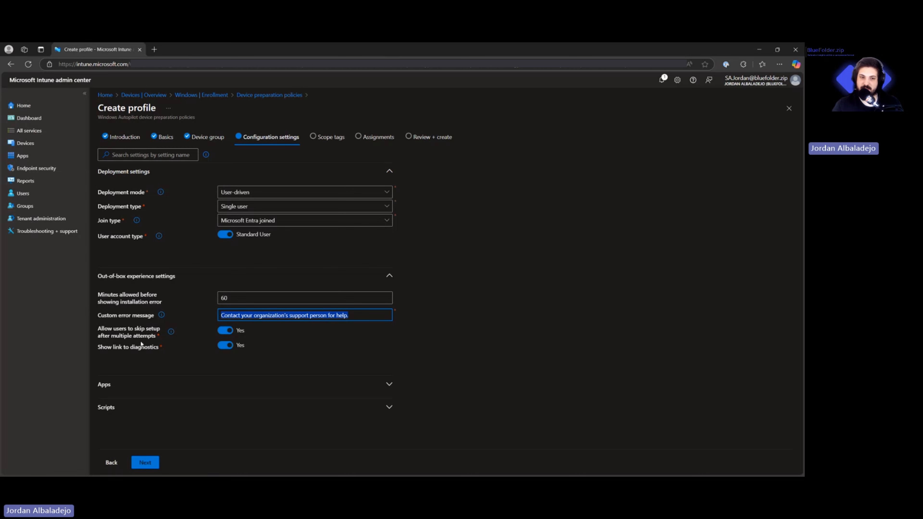
left_click(229, 331)
left_click(226, 331)
left_click(226, 331)
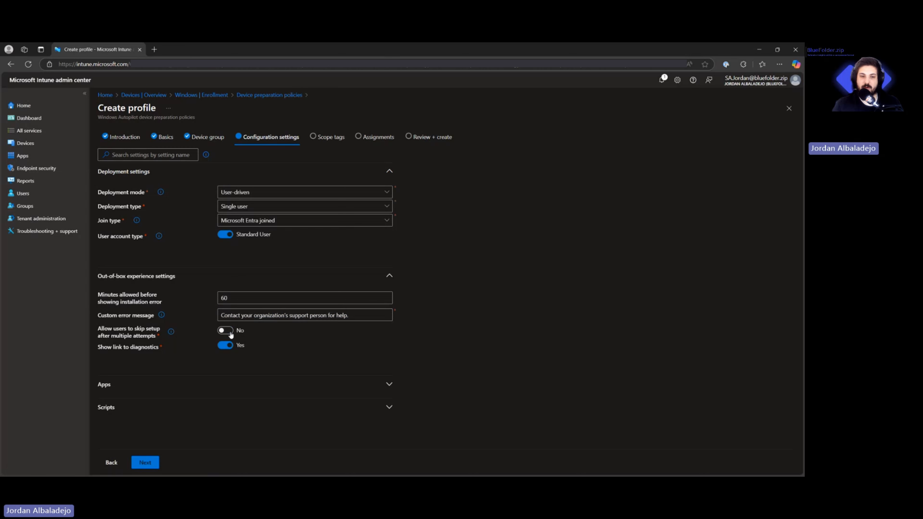
left_click(226, 330)
left_click(226, 331)
left_click(226, 331)
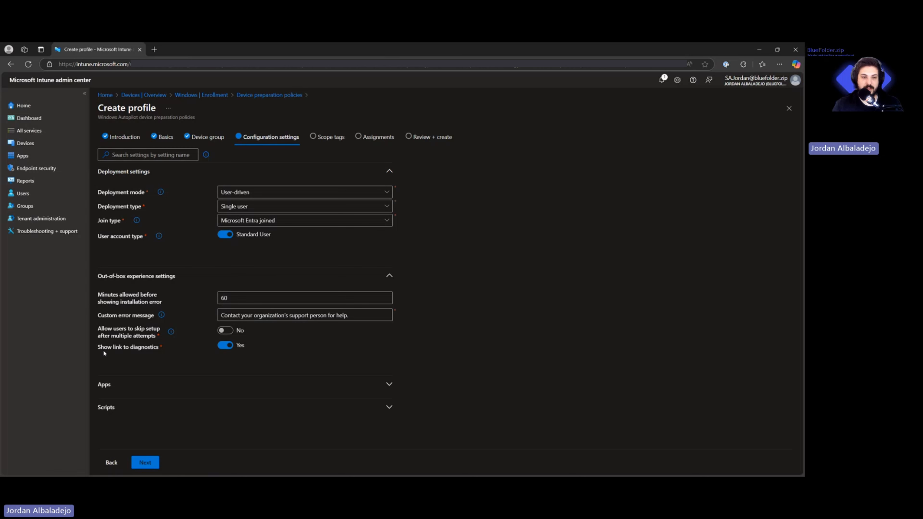
left_click(226, 346)
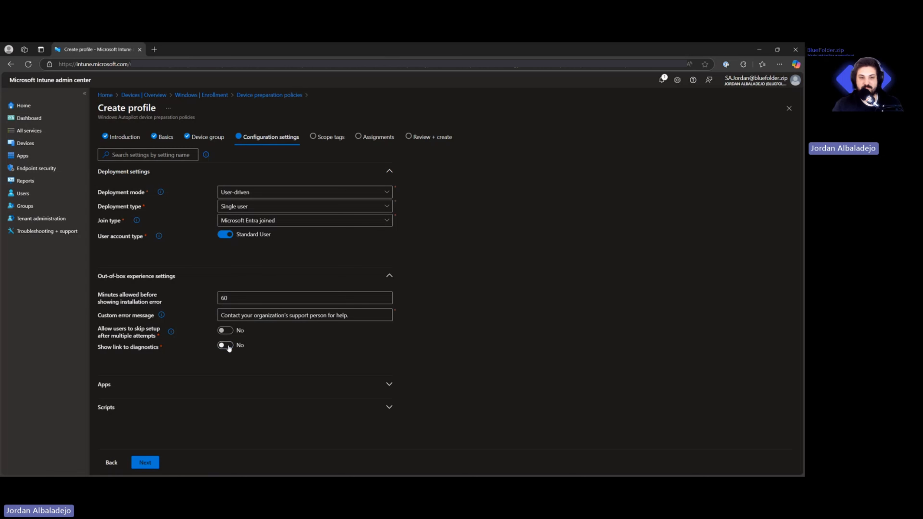
left_click(226, 346)
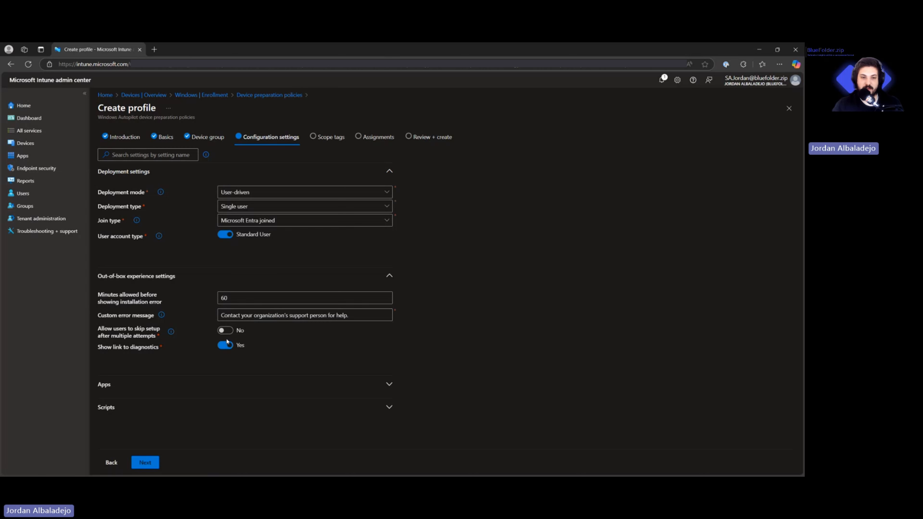
Step: Set the link to diagnostics in the out-of-box experience settings to No
left_click(226, 346)
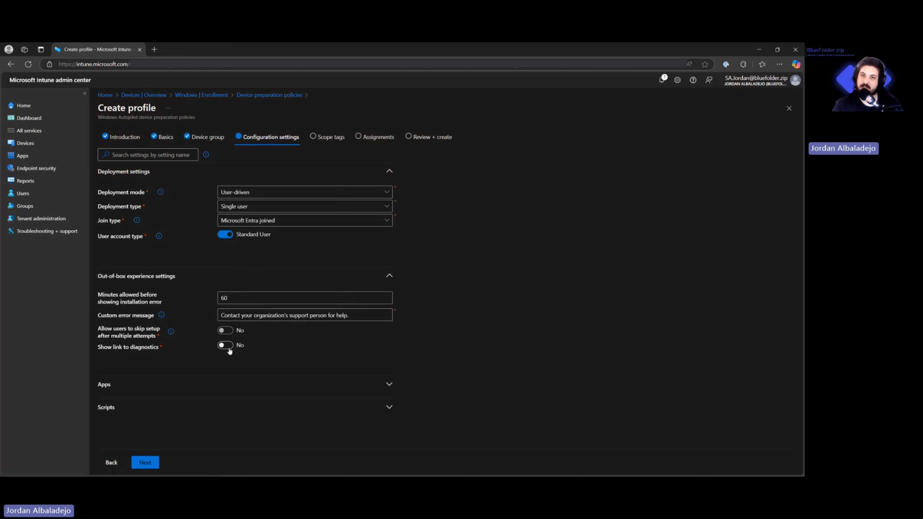
left_click(228, 347)
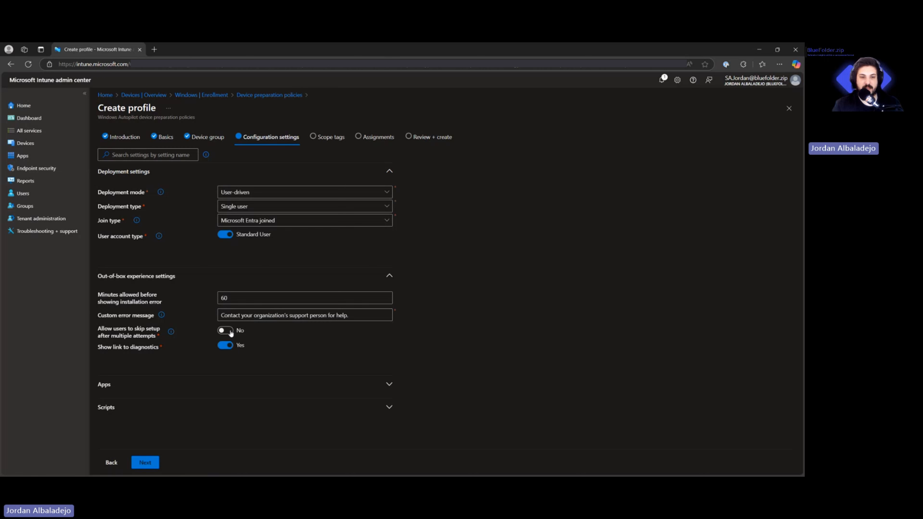
left_click(226, 346)
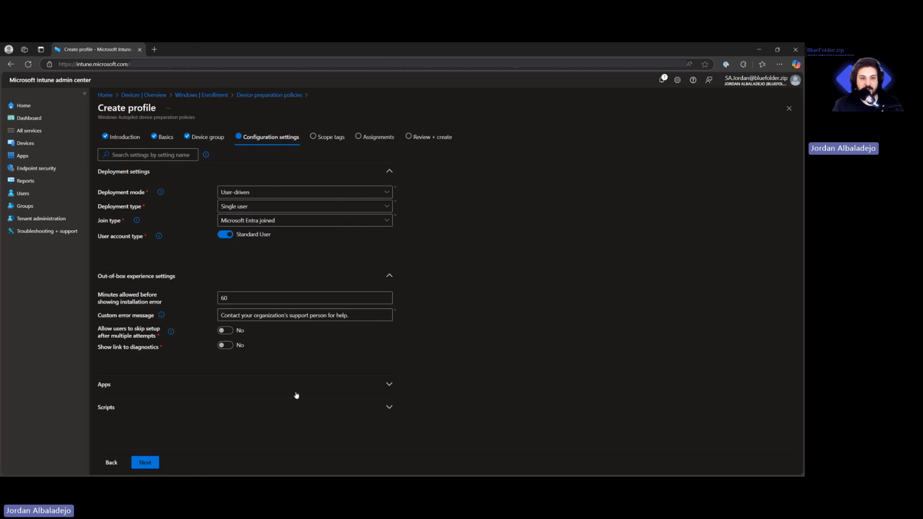
Step: Expand only the Apps section of the configuration settings and view the managed apps that can be referenced
left_click(324, 386)
scroll(341, 360, "down", 1)
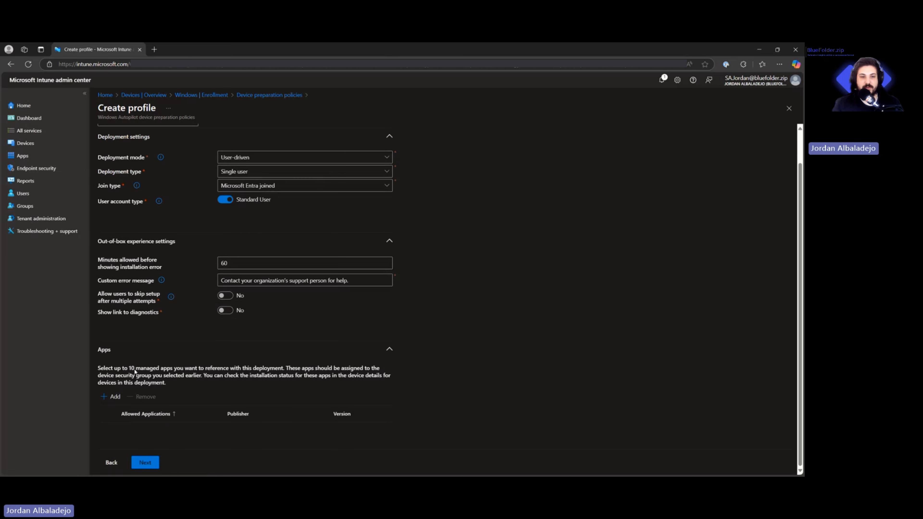
scroll(290, 318, "up", 1)
left_click(372, 169)
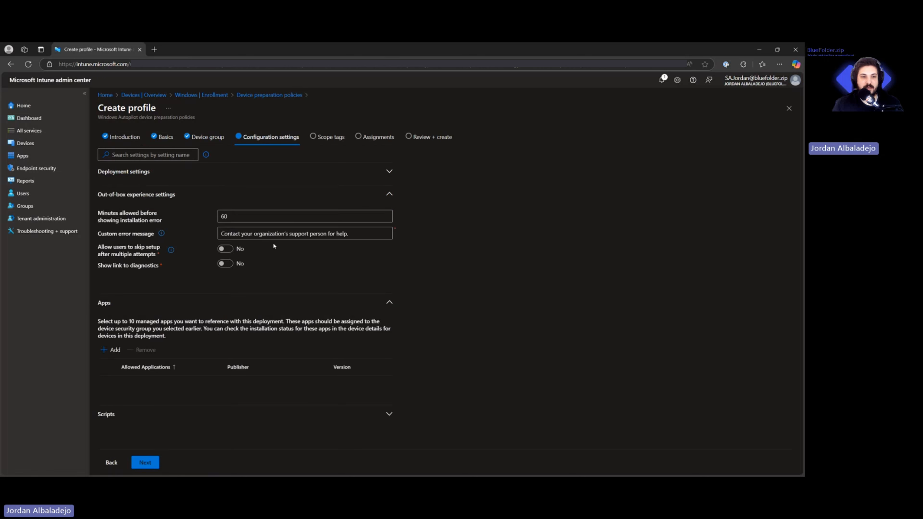
left_click(233, 194)
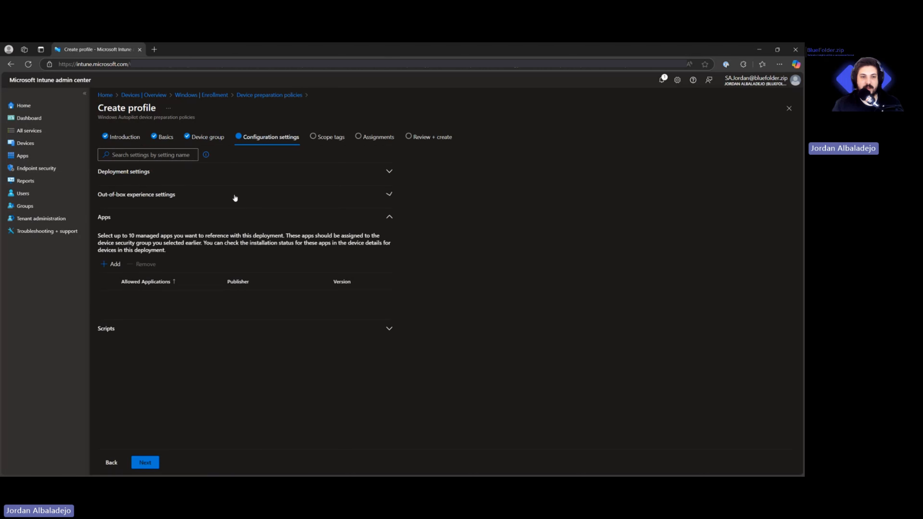
left_click(113, 265)
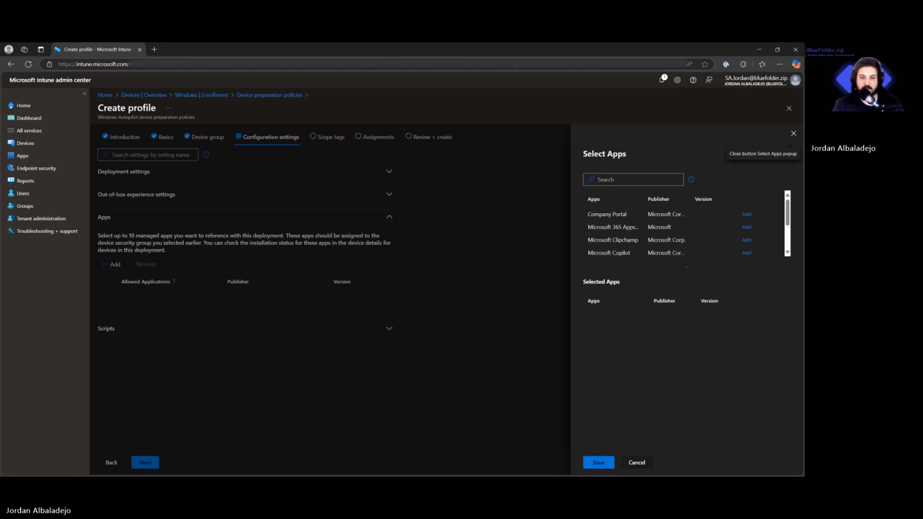
left_click(626, 180)
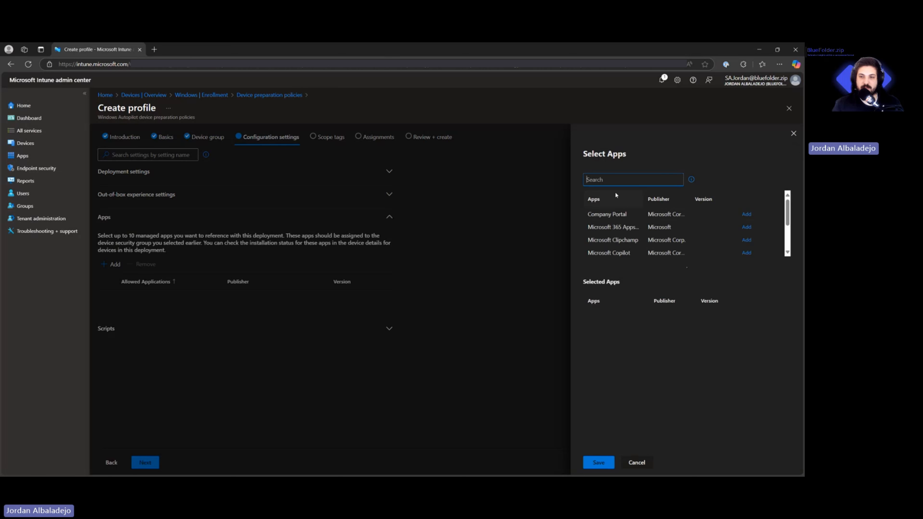
left_click(794, 134)
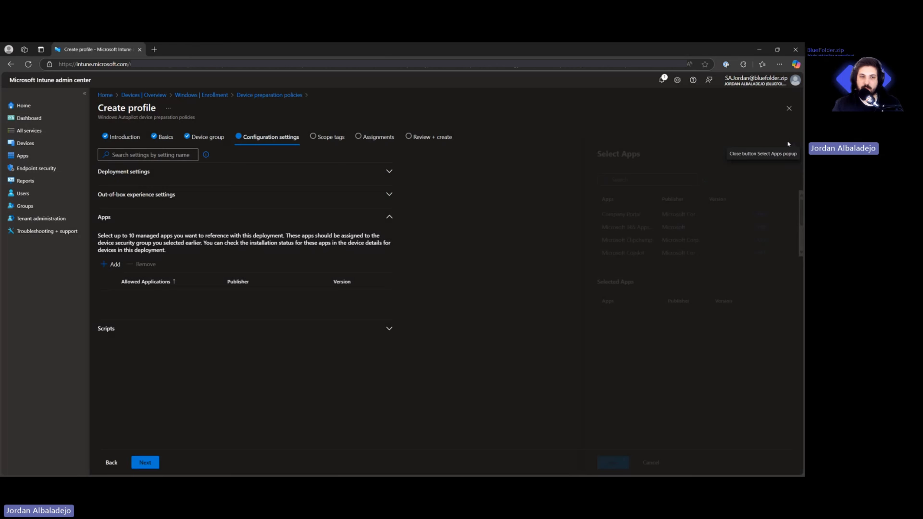
Step: Add Company Portal, Microsoft 365 Apps for Windows 10 and Microsoft Edge for Windows 10 to the policy's allowed applications
left_click(105, 265)
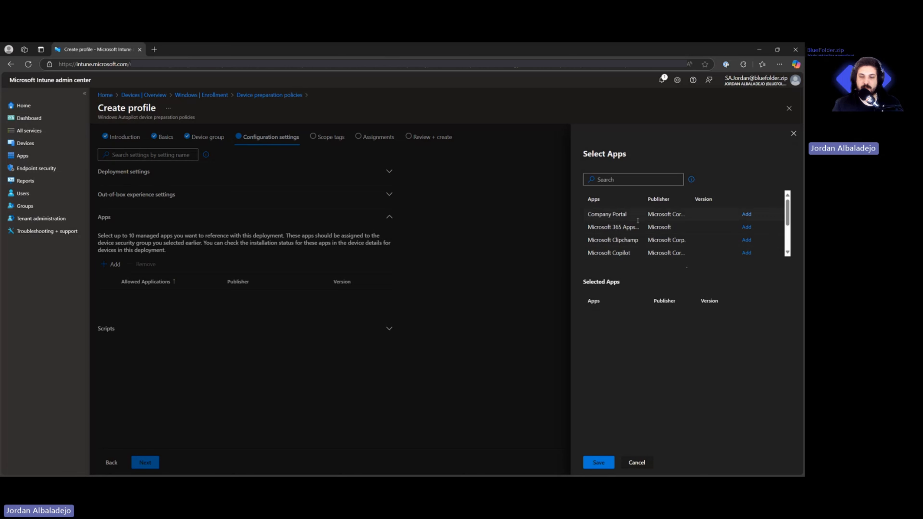
left_click(747, 214)
left_click(746, 227)
scroll(748, 231, "down", 3)
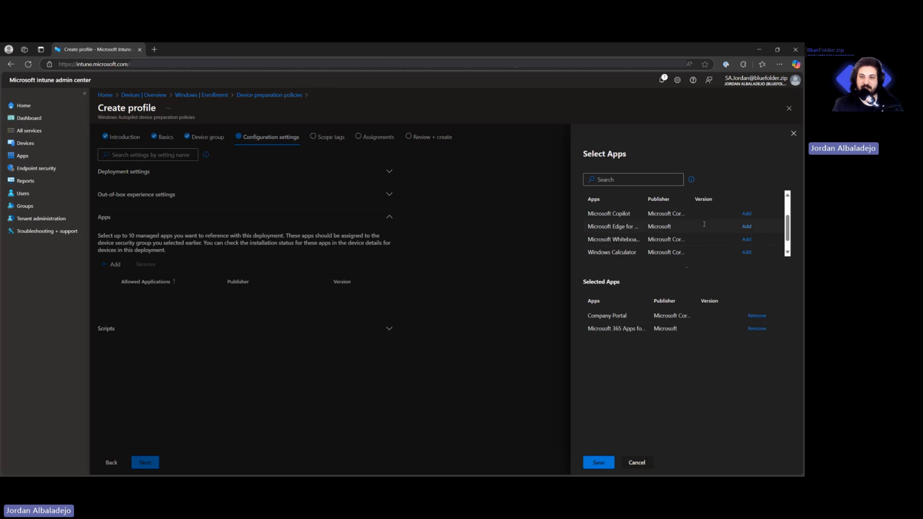
left_click(747, 227)
scroll(715, 255, "down", 1)
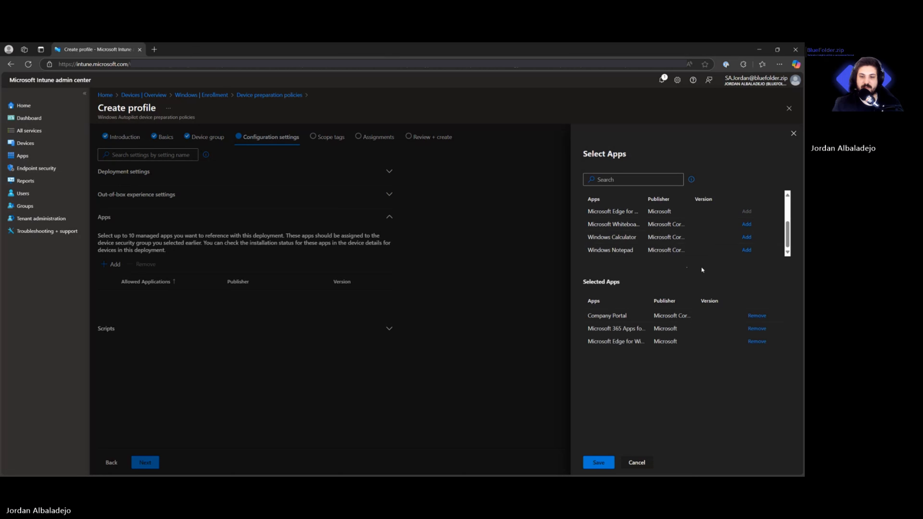
left_click(599, 462)
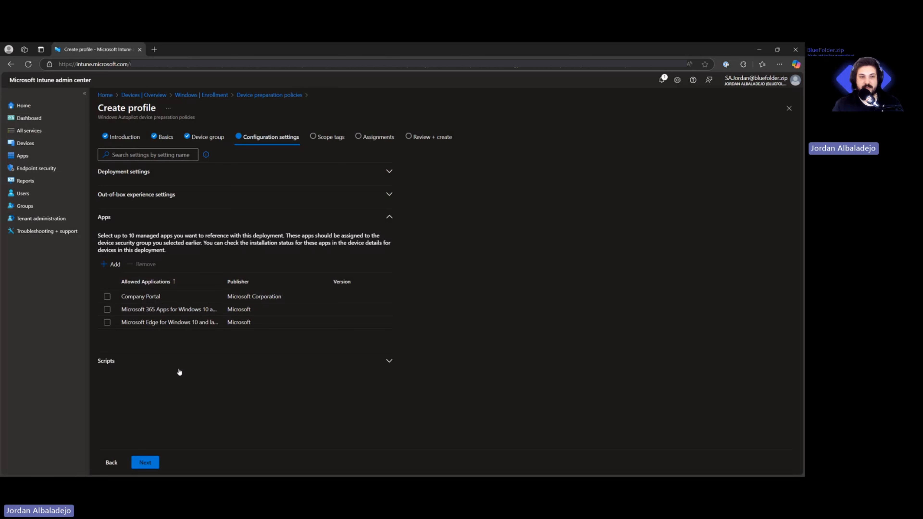
Step: Check which PowerShell scripts are available for the deployment without adding any, and collapse the Apps and Scripts sections
left_click(203, 218)
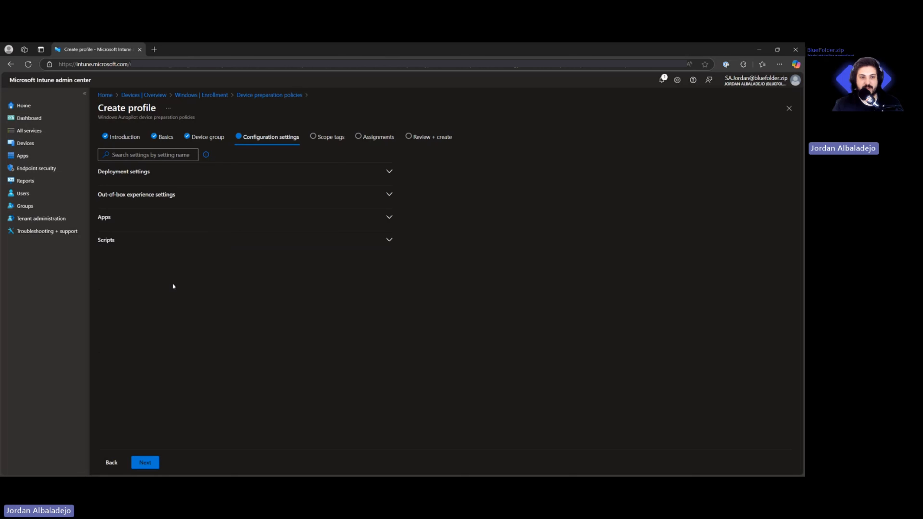
left_click(173, 239)
left_click(112, 287)
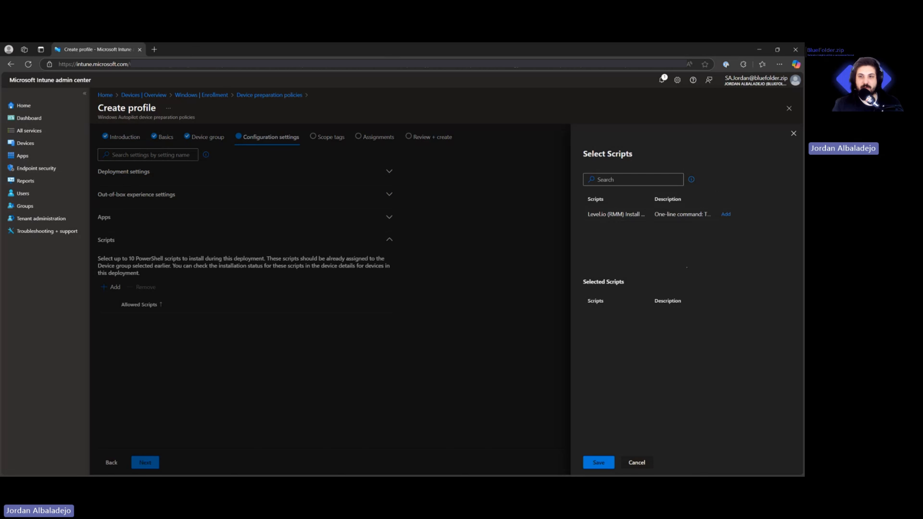
left_click(794, 133)
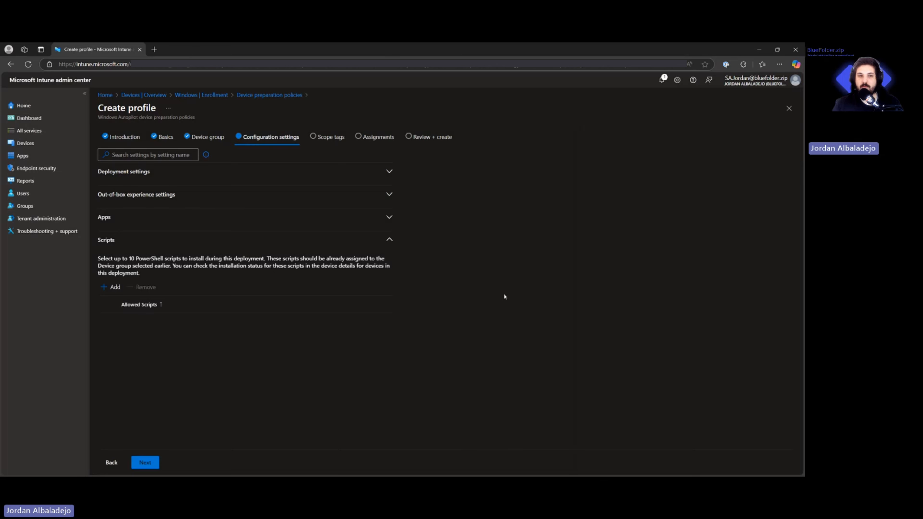
left_click(380, 245)
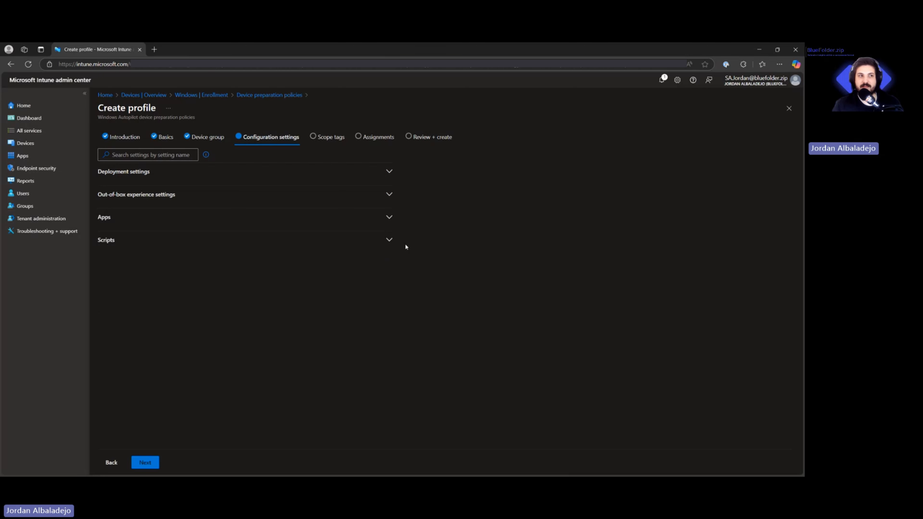
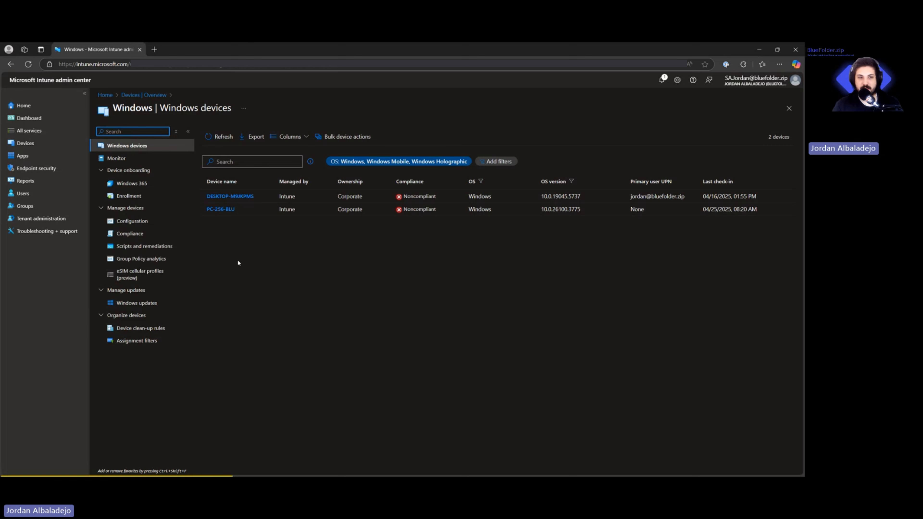
Step: Check the policy types offered for creating a device preparation policy and return to the Windows enrollment page
left_click(139, 197)
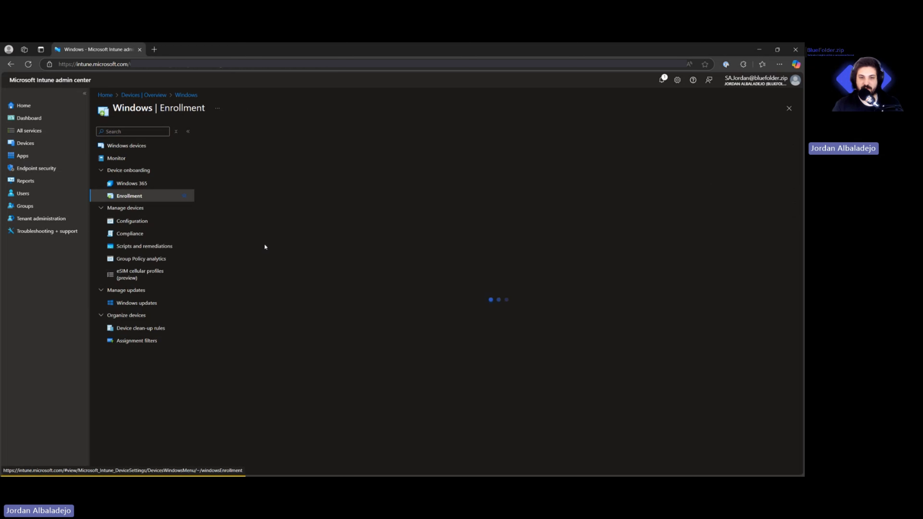
scroll(262, 349, "down", 2)
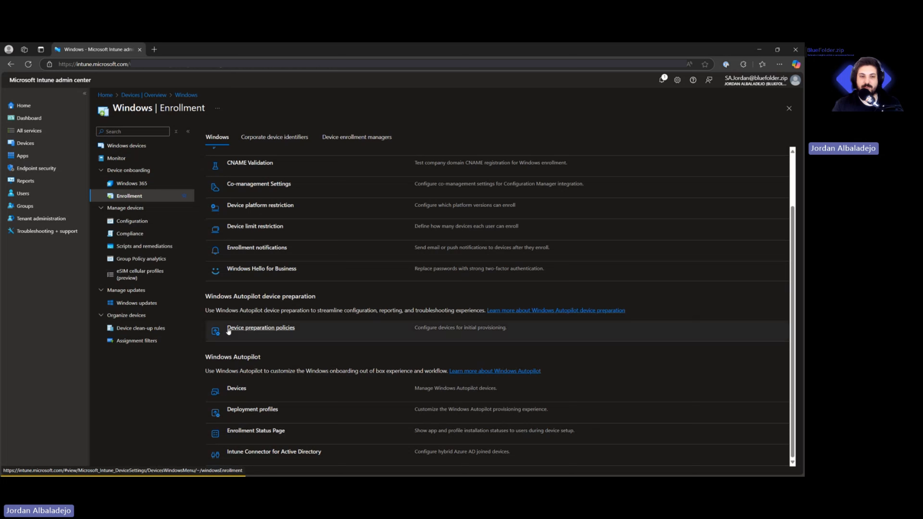
left_click(264, 329)
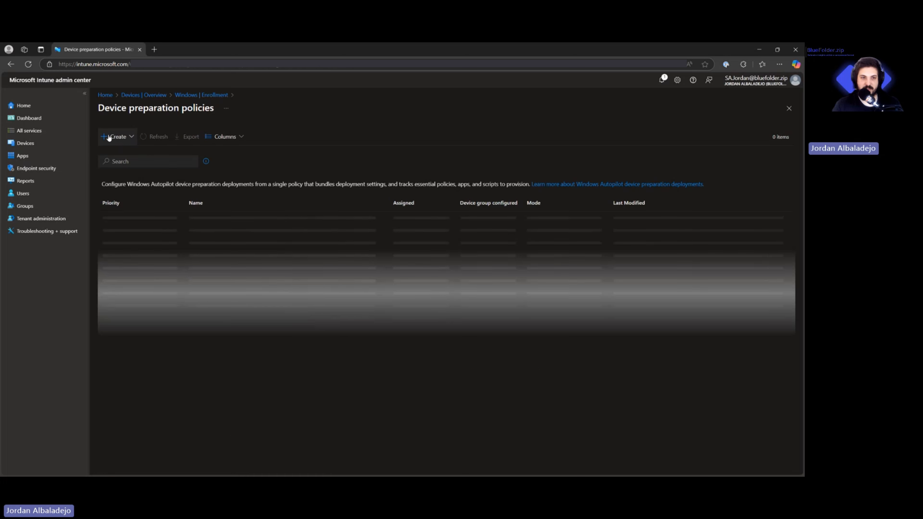
left_click(113, 136)
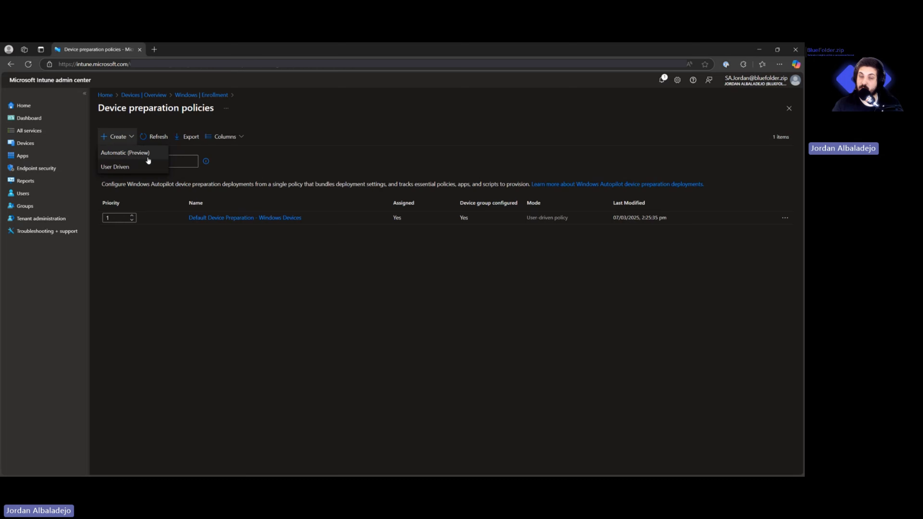
left_click(192, 94)
Step: Compare the Windows Autopilot device preparation and Windows Autopilot sections among the Windows enrollment options
scroll(276, 341, "down", 2)
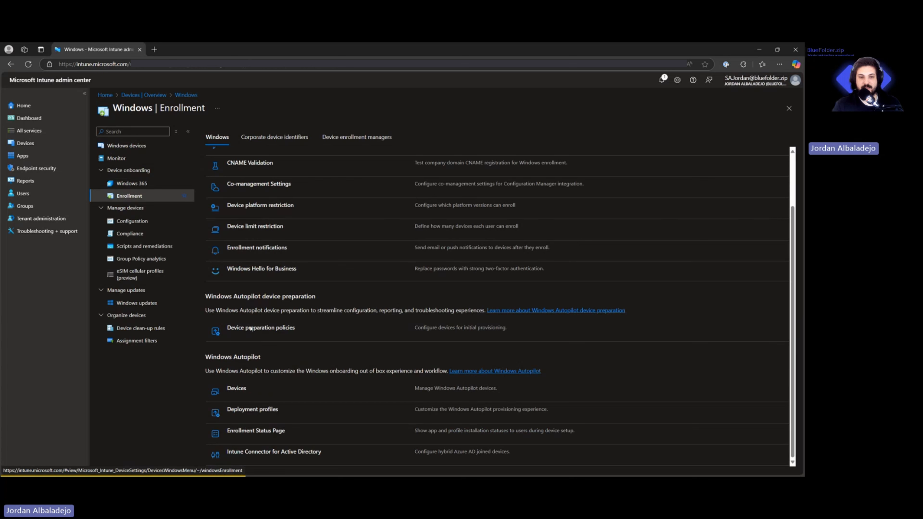
mouse_move(260, 357)
left_mouse_down()
mouse_move(205, 357)
mouse_move(271, 359)
left_mouse_up()
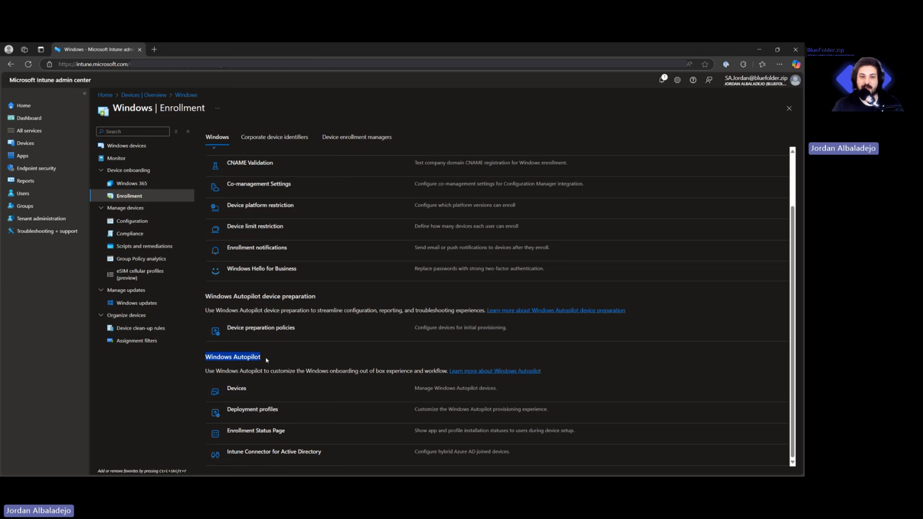
left_click(265, 359)
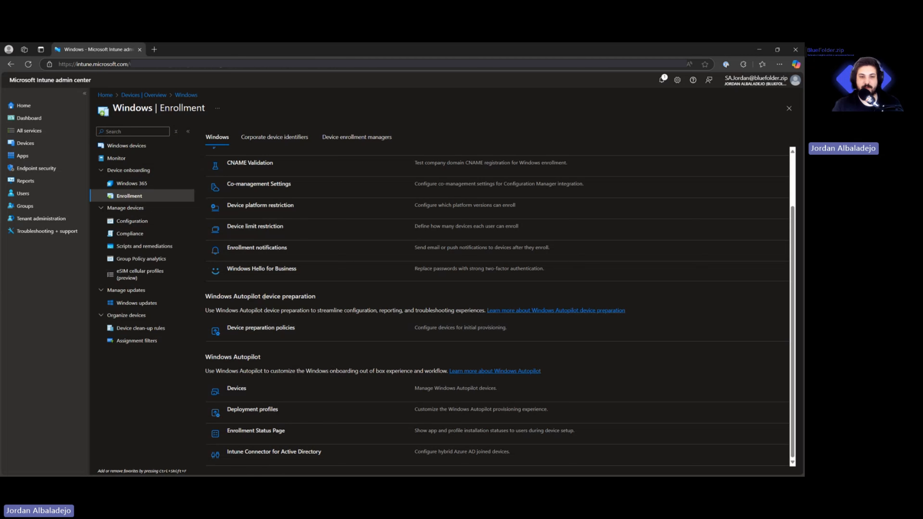
left_click_drag(262, 296, 310, 296)
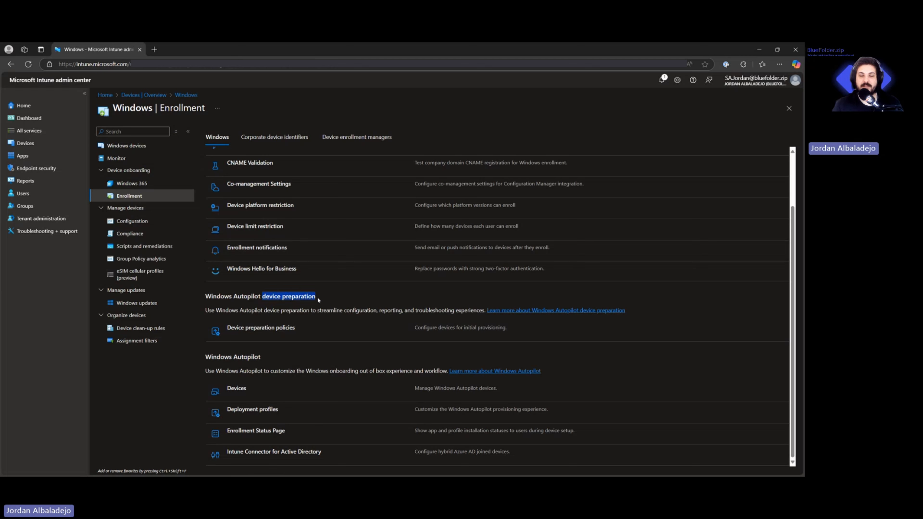
left_click(317, 297)
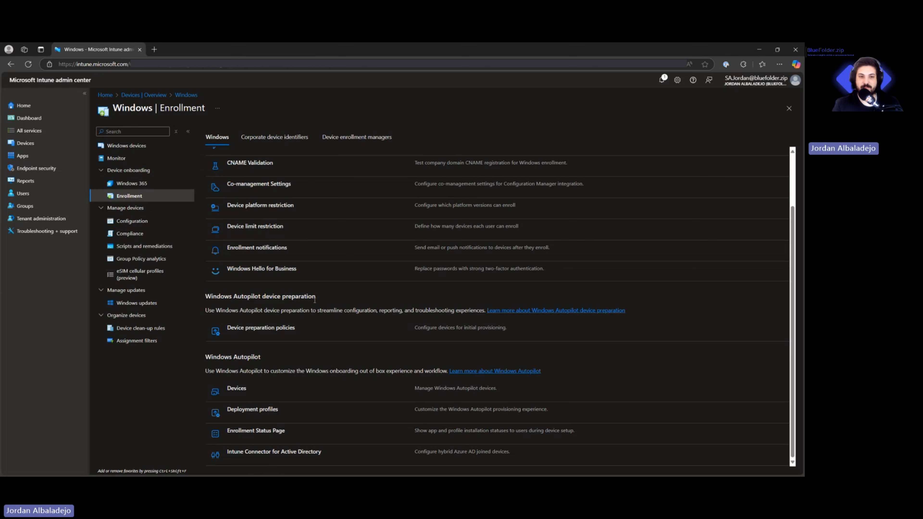
scroll(310, 300, "up", 1)
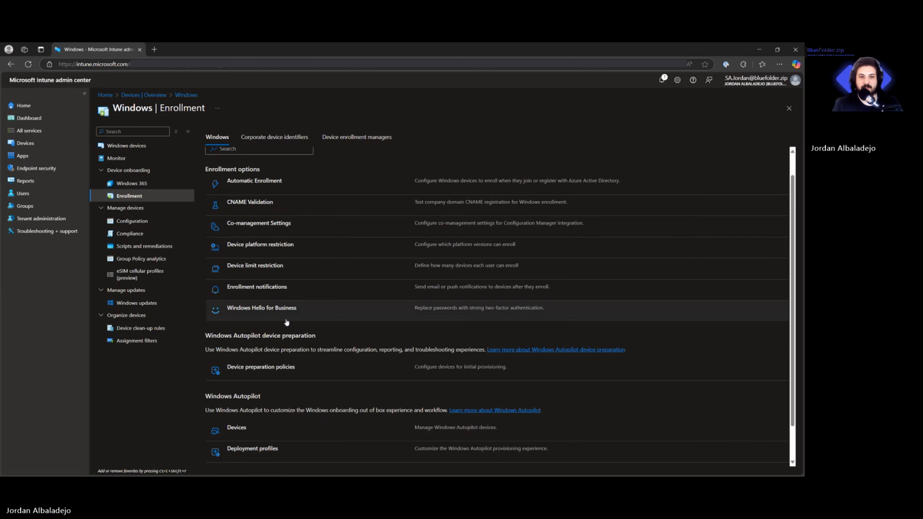
scroll(250, 366, "down", 1)
scroll(250, 364, "down", 1)
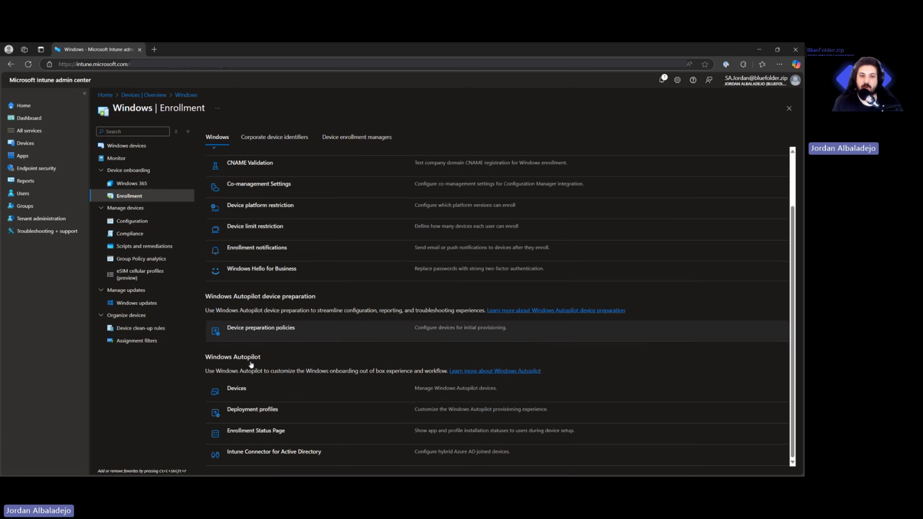
Step: Start a new Windows enrollment notification named YouTube Demo and proceed to its notification settings
left_click(252, 249)
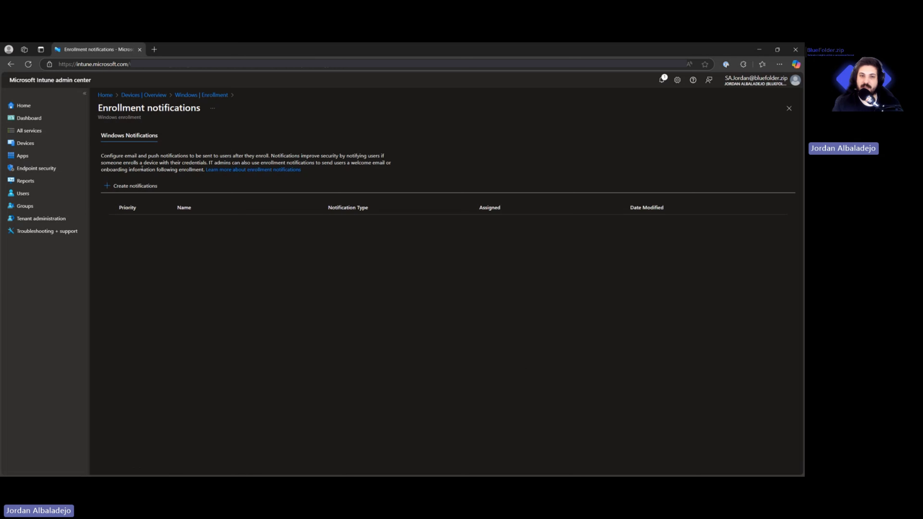
left_click(134, 186)
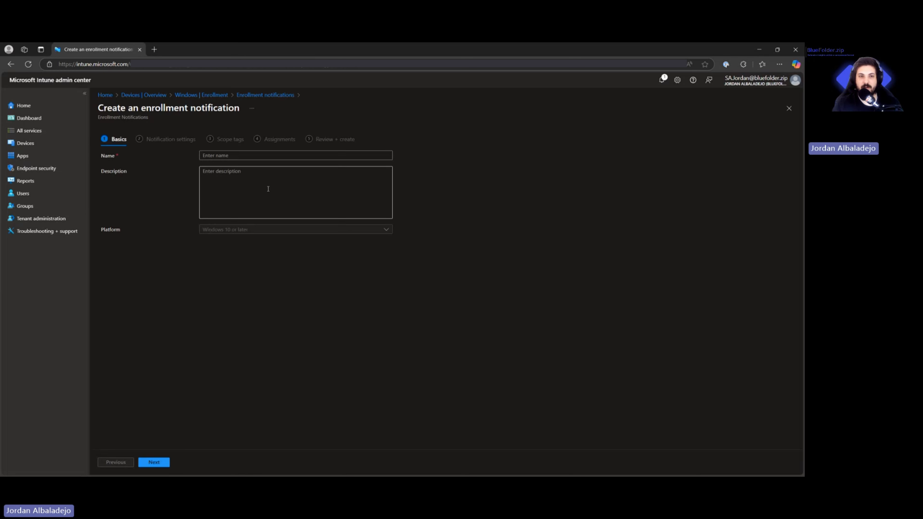
left_click(247, 155)
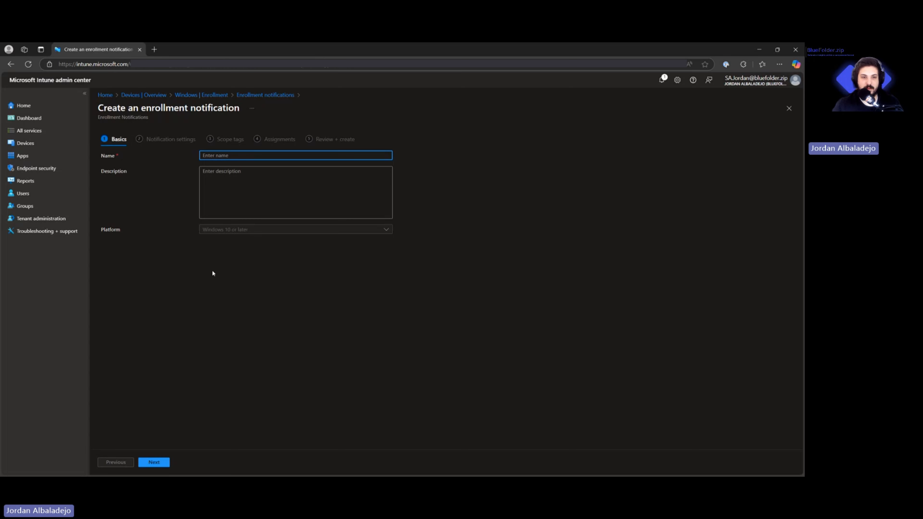
left_click(218, 239)
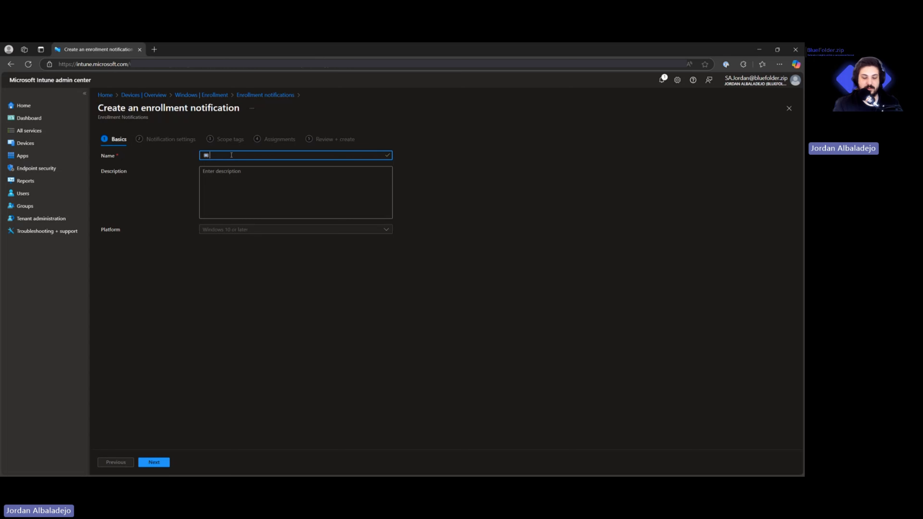
type("YouTube Demo")
key("Tab")
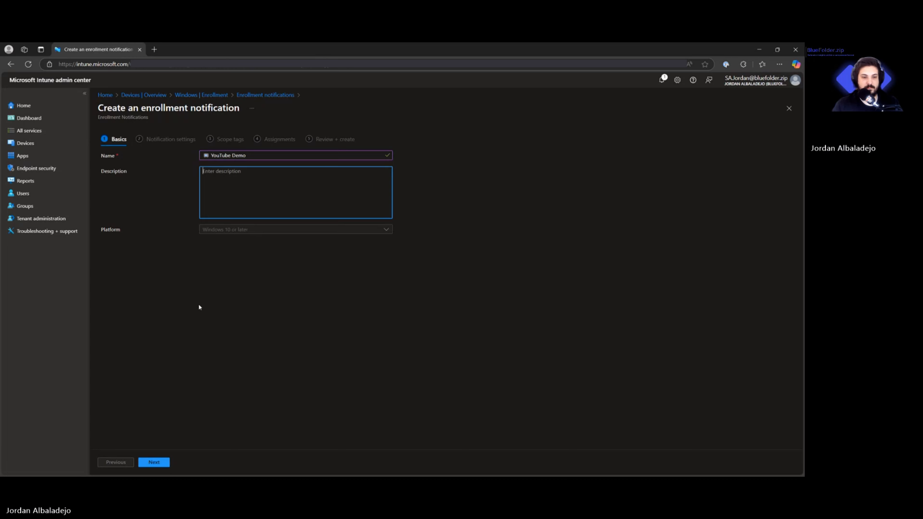
left_click(165, 462)
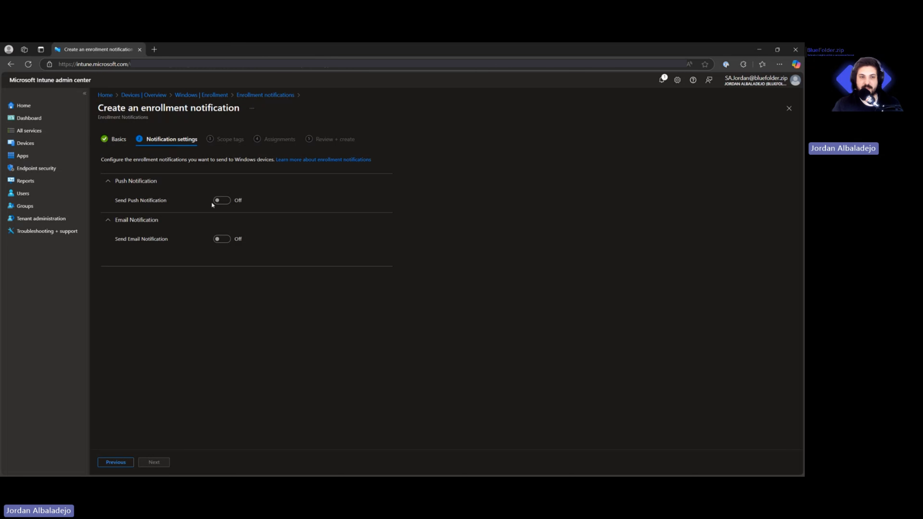
Step: Choose an email notification instead of a push notification and set its subject to "Device enrolled status"
left_click(219, 200)
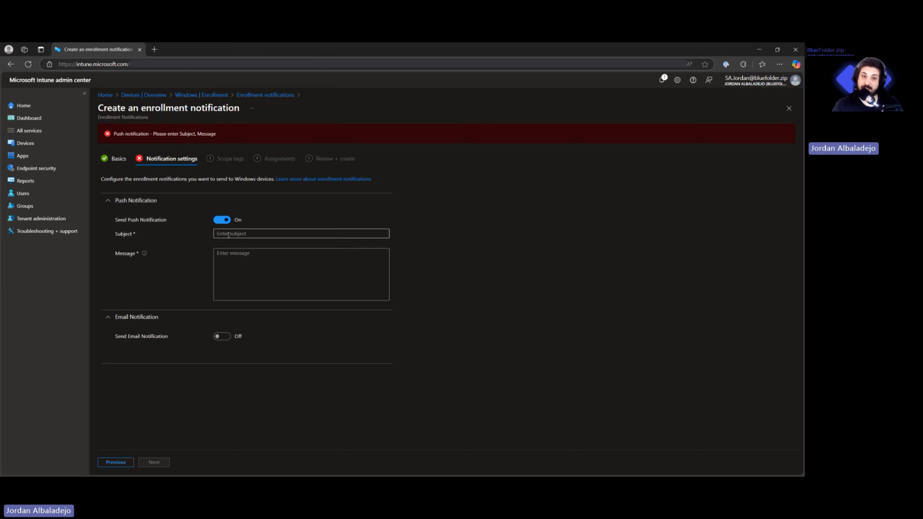
left_click(220, 221)
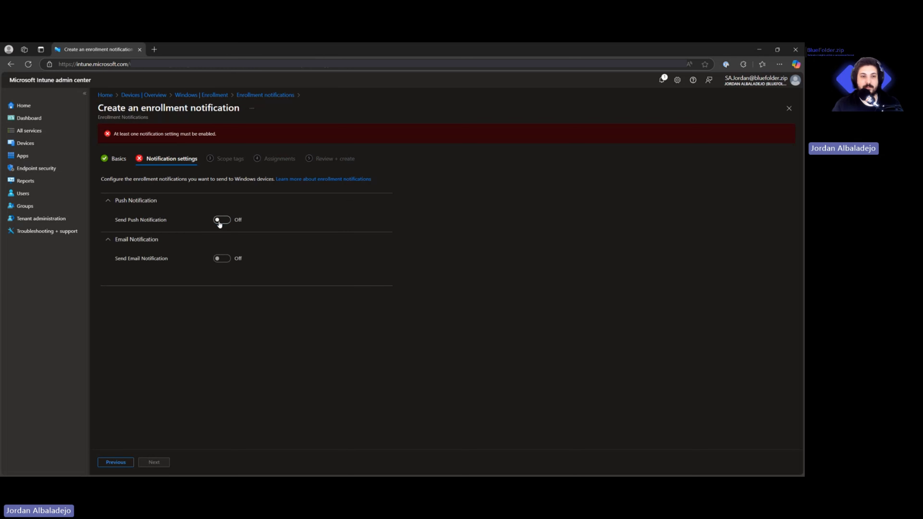
left_click(219, 258)
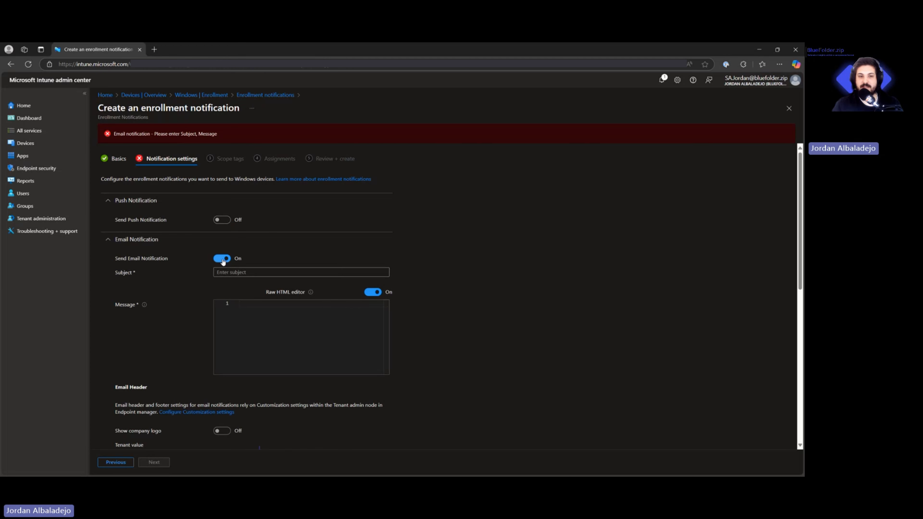
left_click(235, 271)
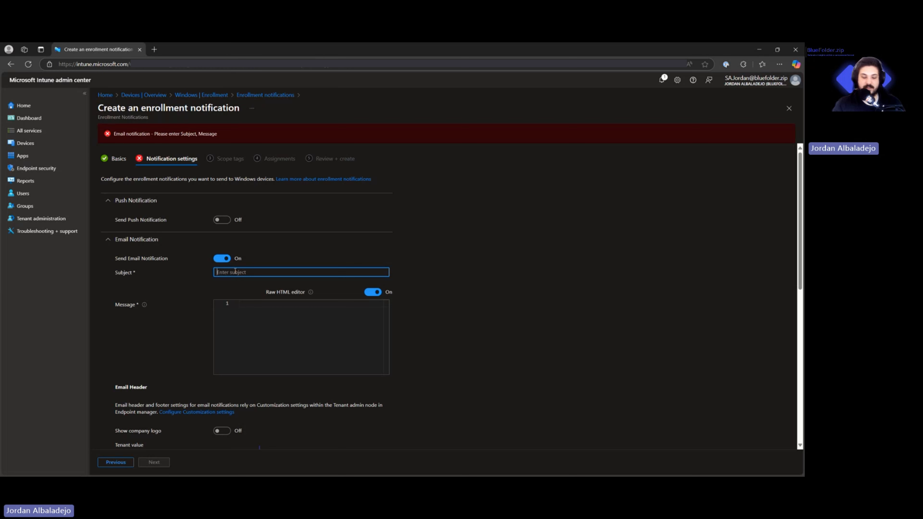
type("Device")
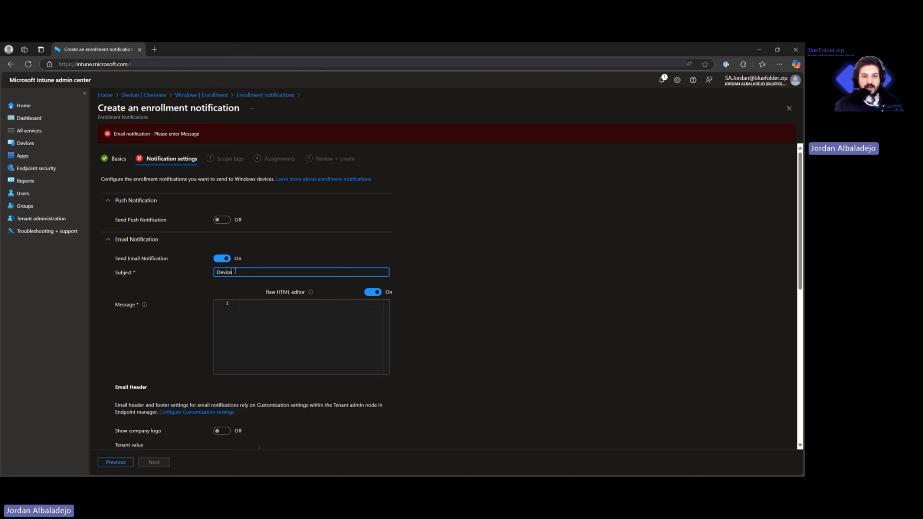
type(" e")
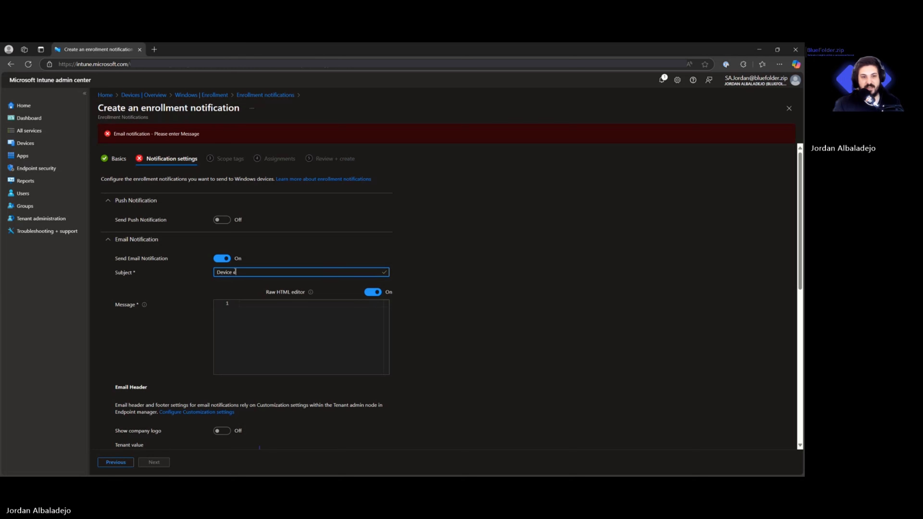
type("nrolled ")
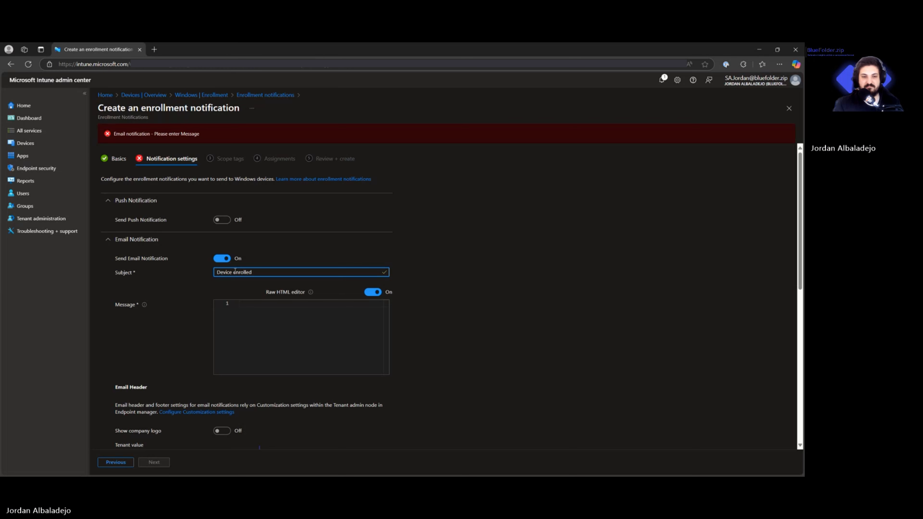
type("status")
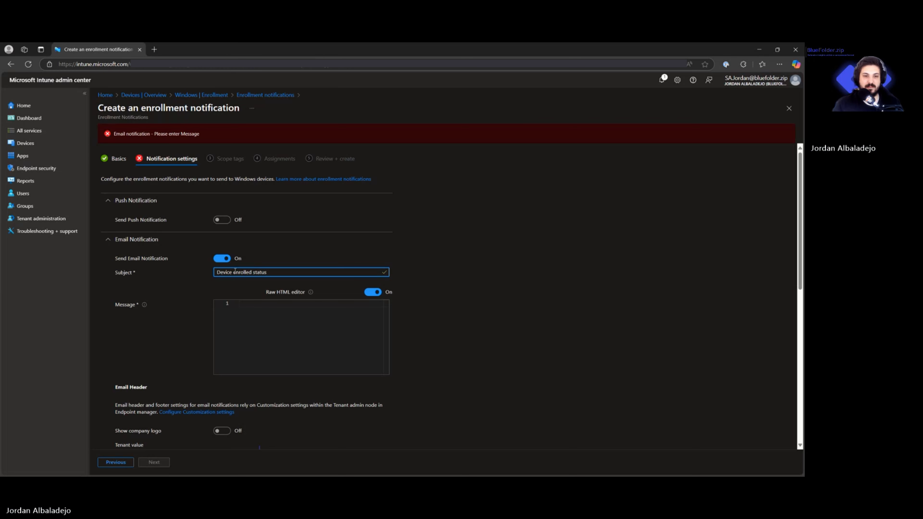
Step: Review the message, email header and email footer options available for the email notification
left_click(263, 306)
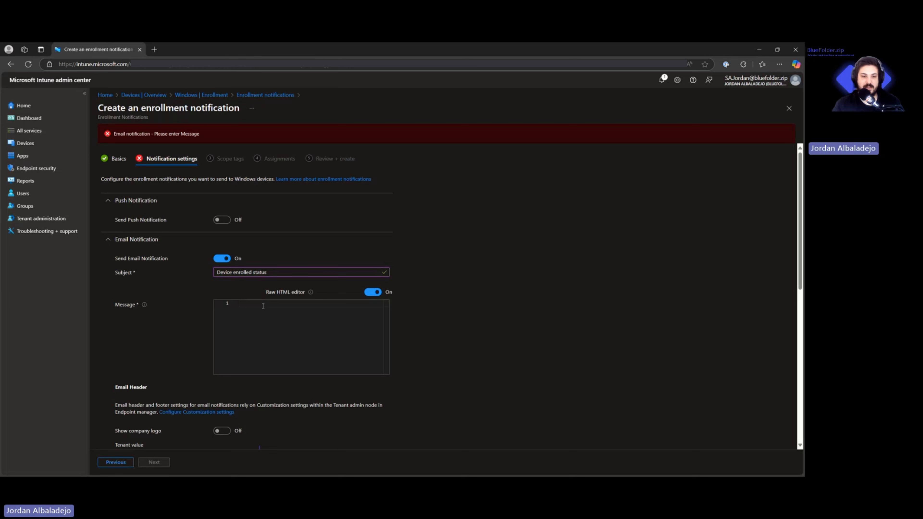
scroll(223, 435, "down", 5)
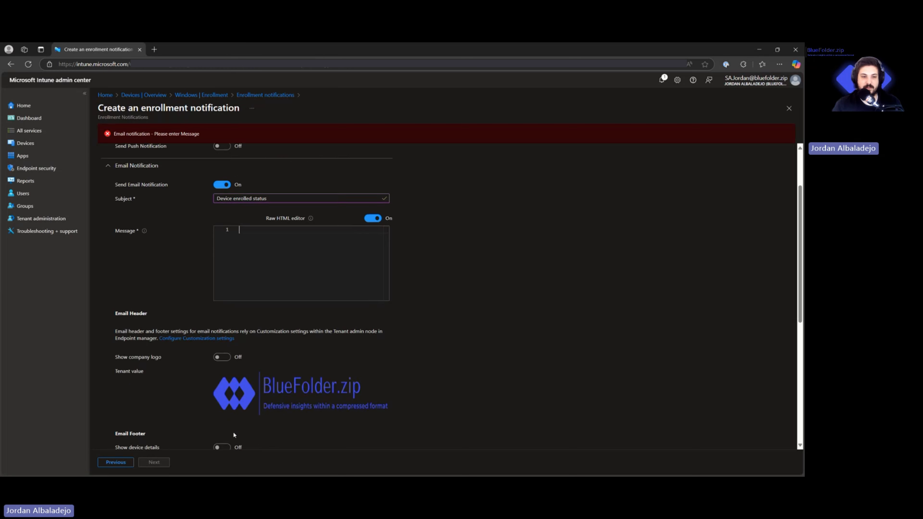
scroll(200, 375, "down", 4)
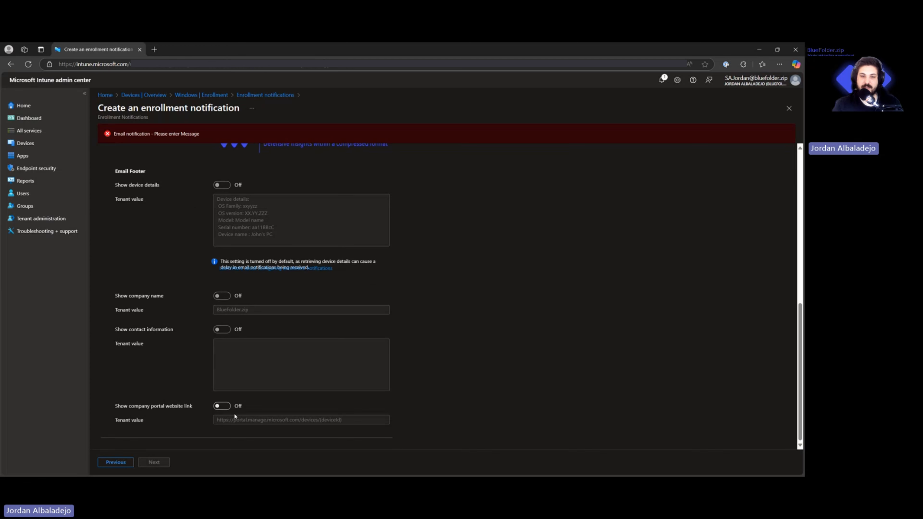
scroll(255, 395, "up", 1)
scroll(254, 393, "up", 9)
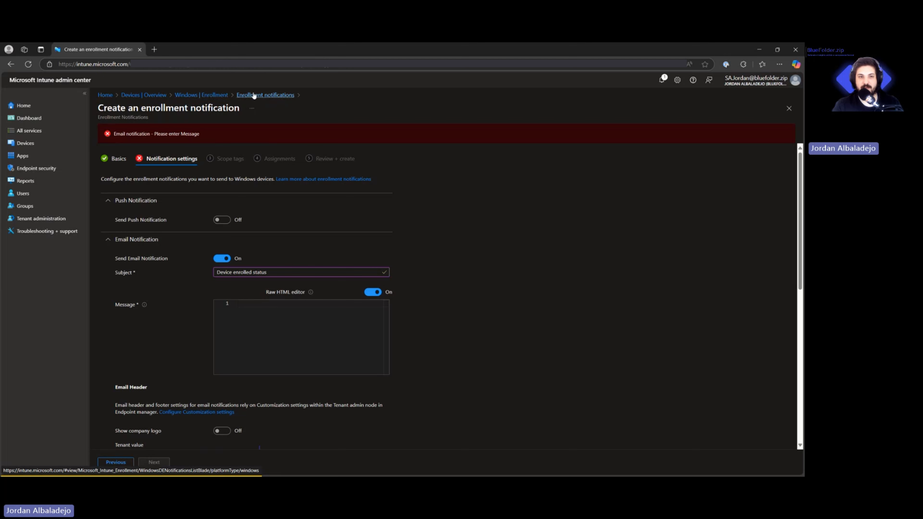
Step: Discard the unsaved enrollment notification and return to the Windows enrollment options
left_click(206, 96)
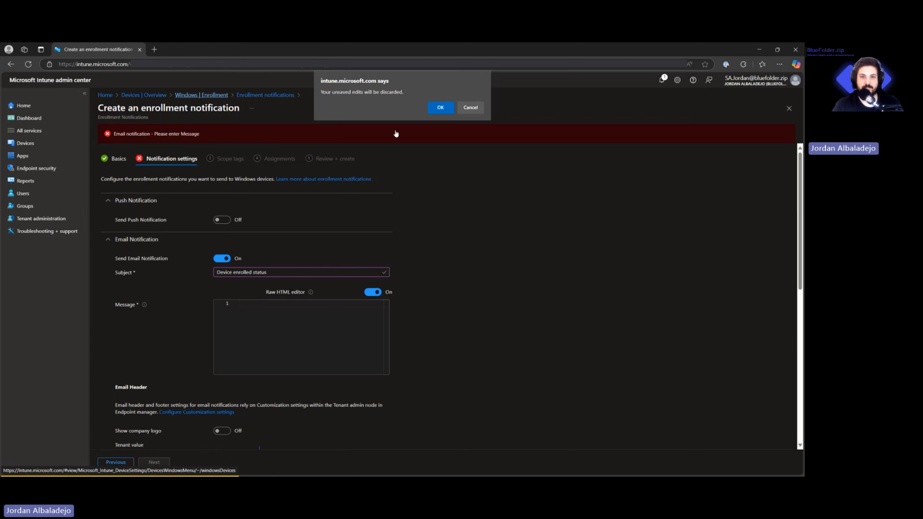
left_click(441, 109)
scroll(373, 338, "up", 2)
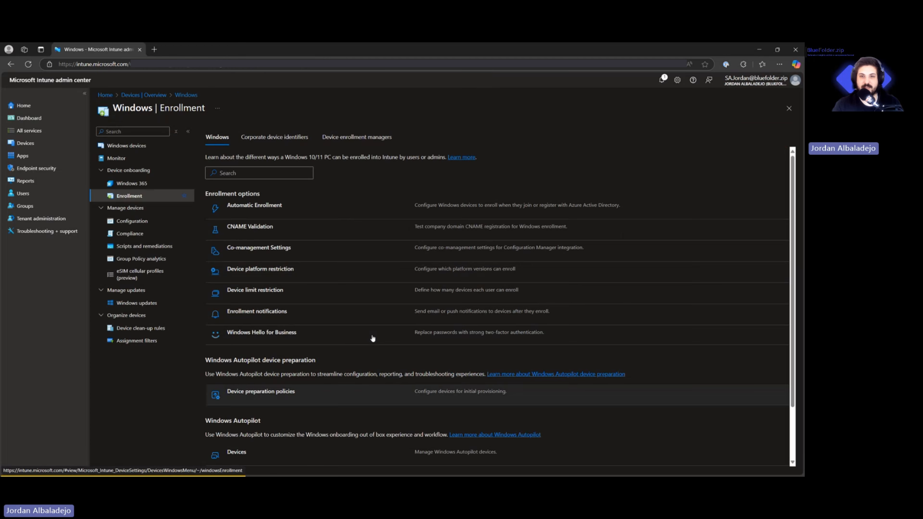